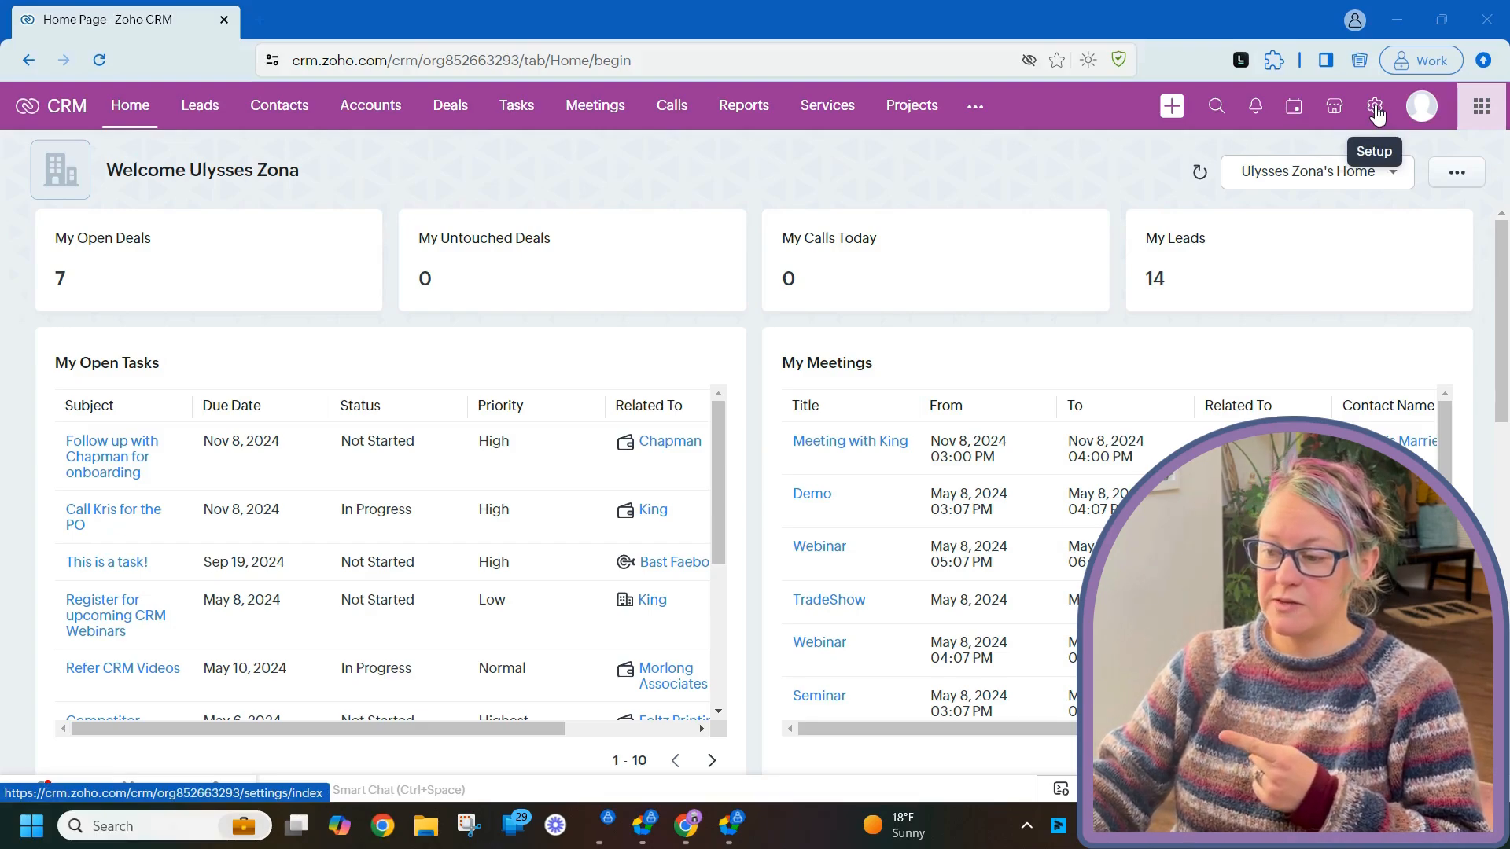
# - Go to Setup and open Workflow Rules under Automation
pyautogui.click(1376, 114)
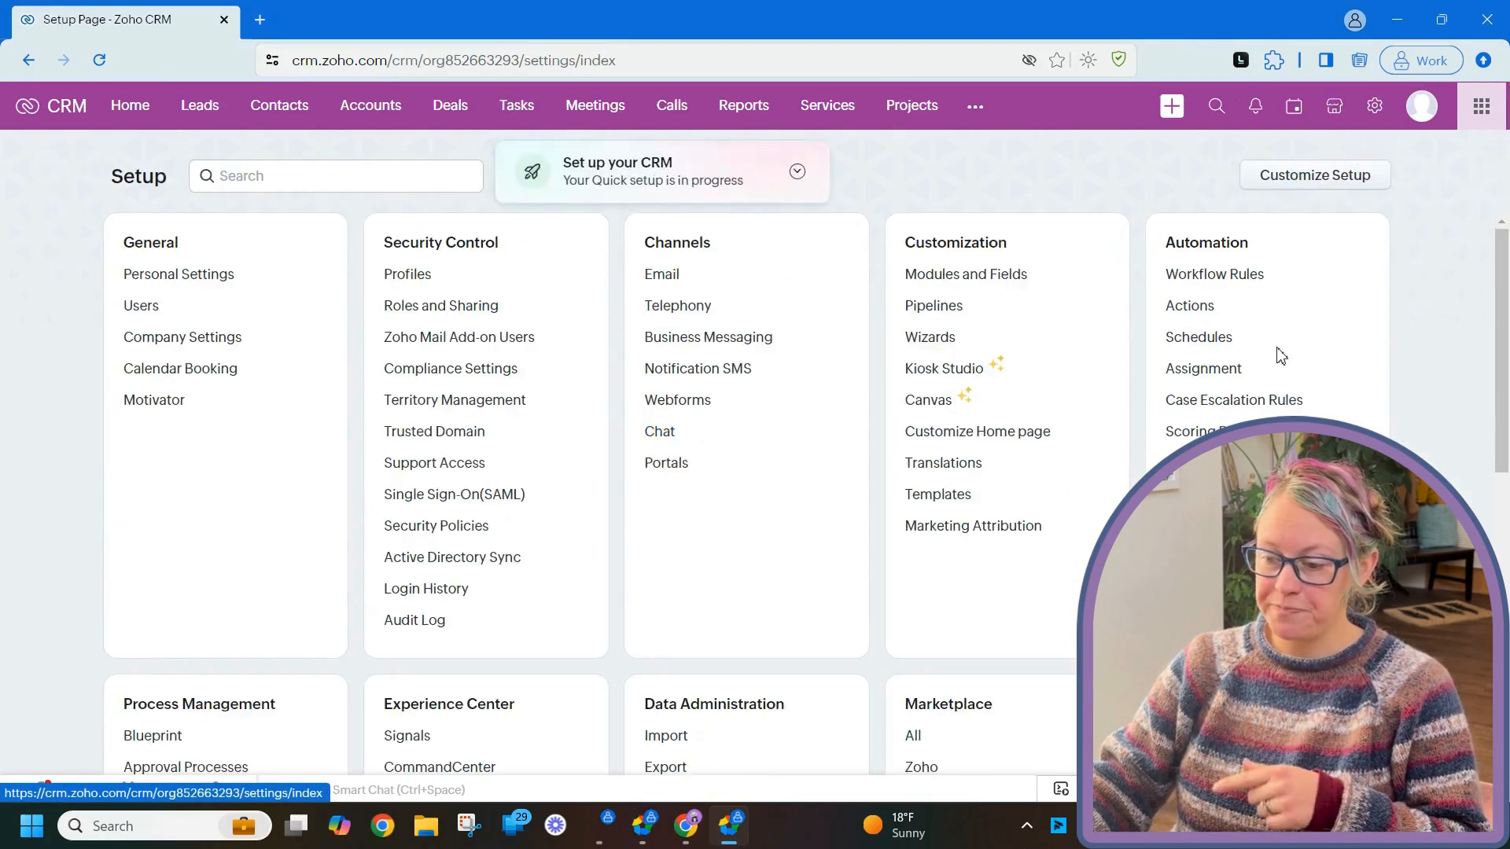
pyautogui.click(1238, 279)
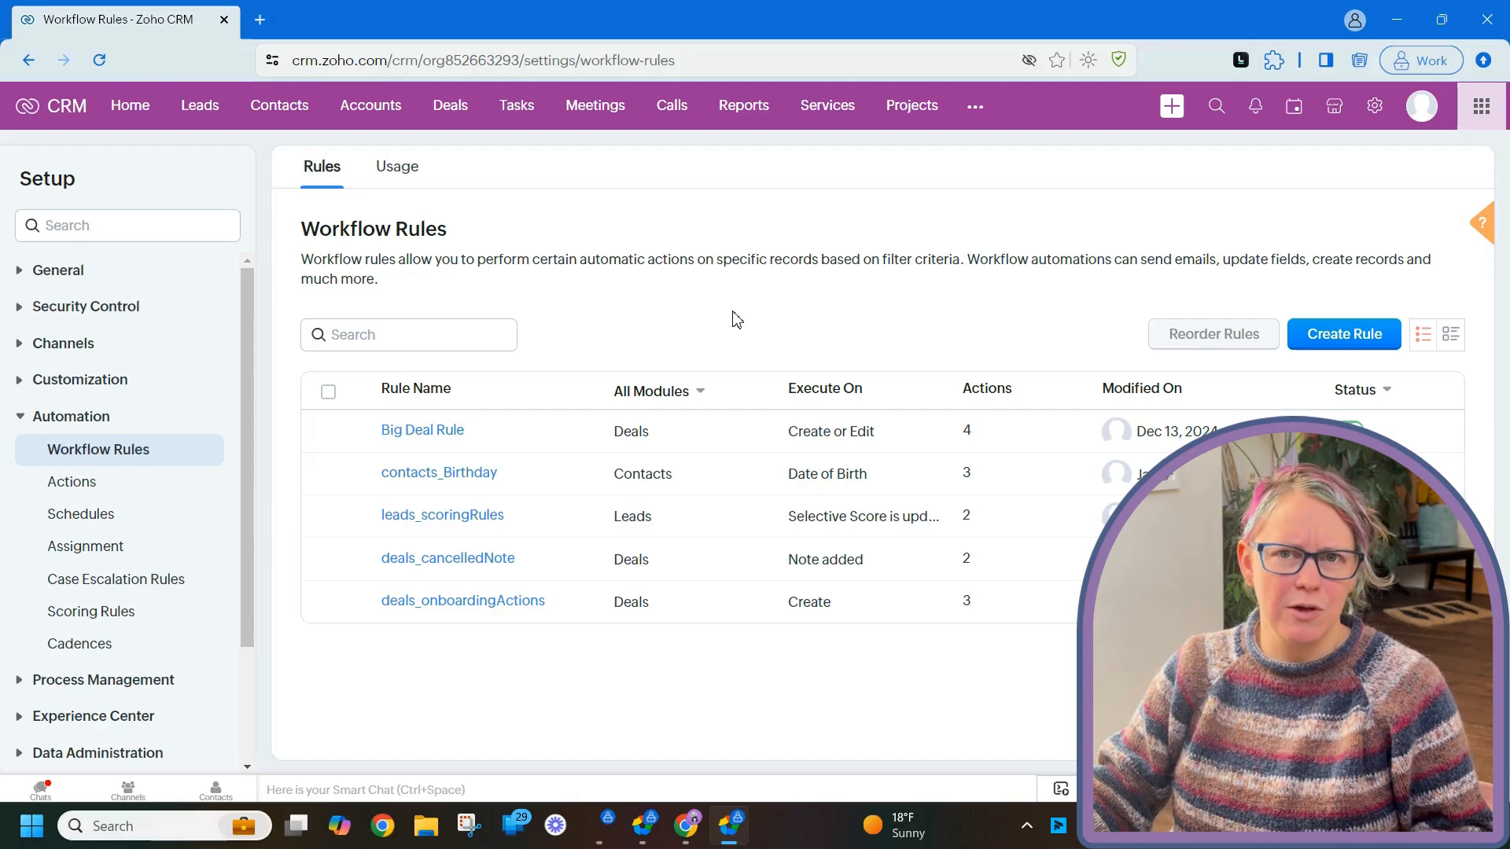
# - Open the deals_onboardingActions rule and start a new action under Instant Actions
pyautogui.click(502, 604)
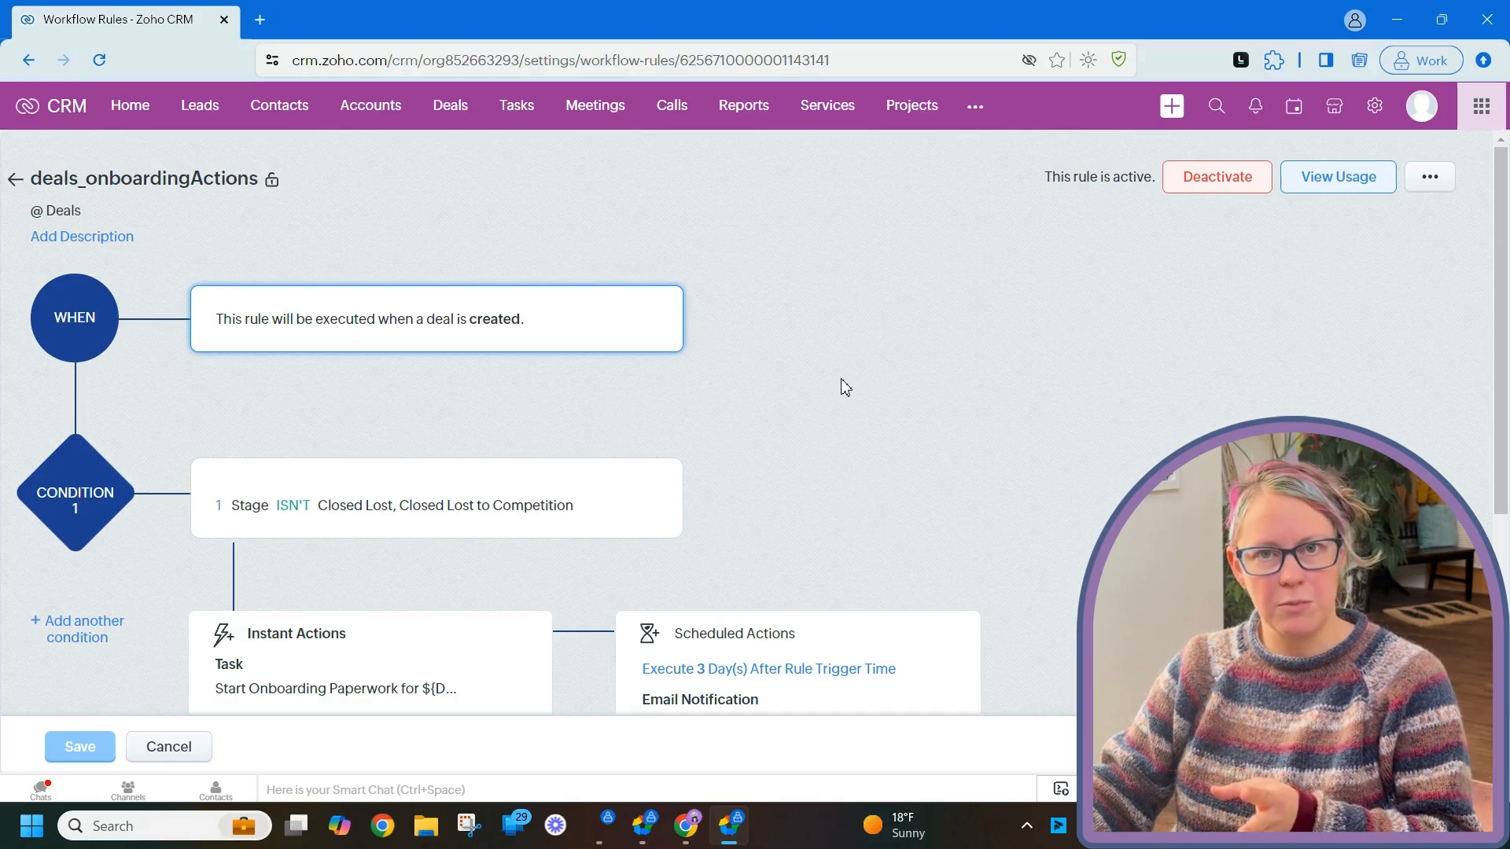
pyautogui.scroll(-4, 844, 369)
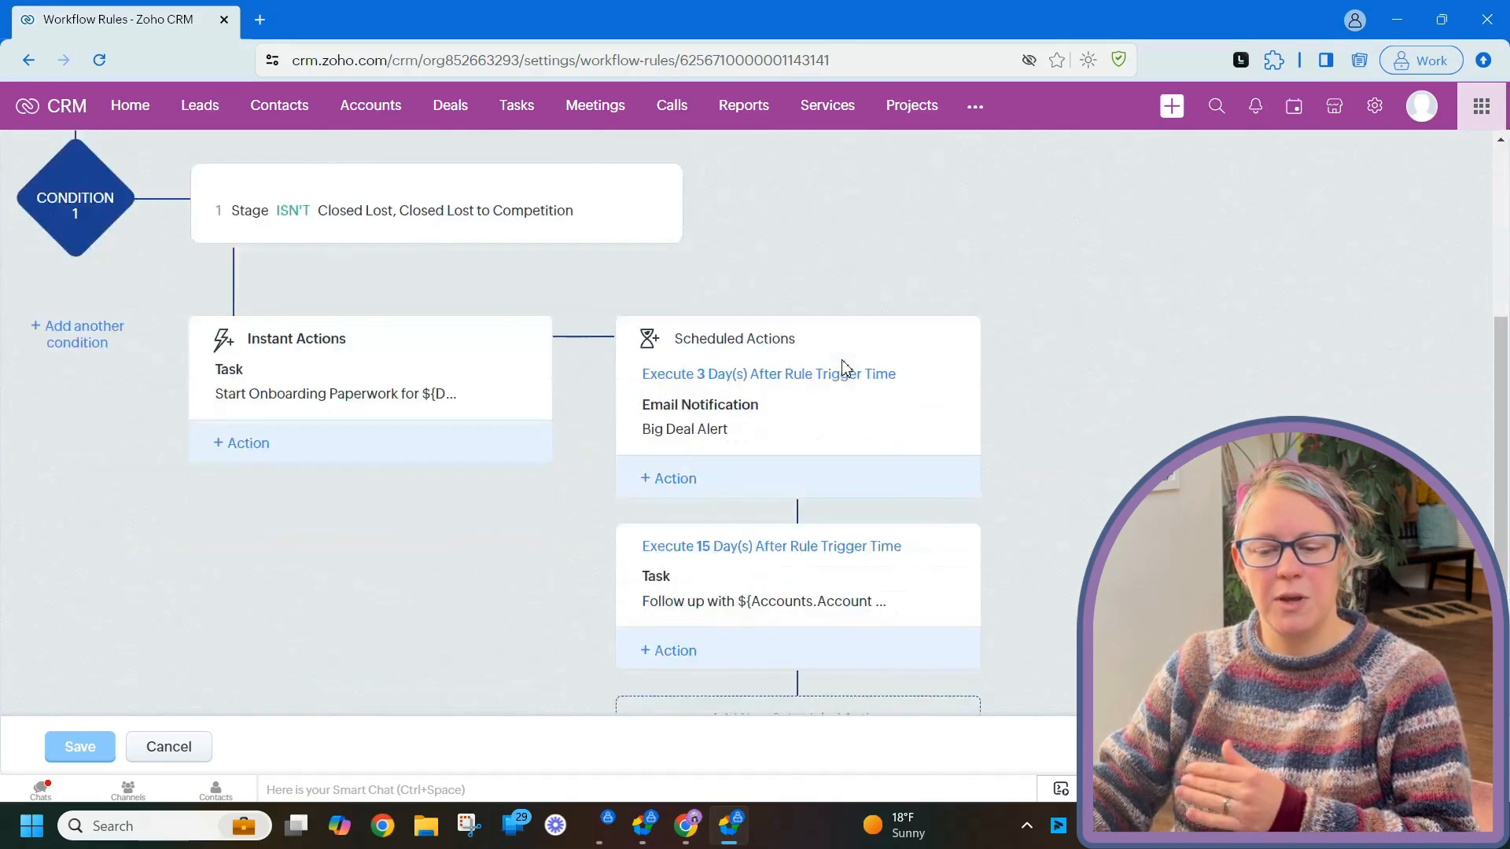
pyautogui.click(254, 445)
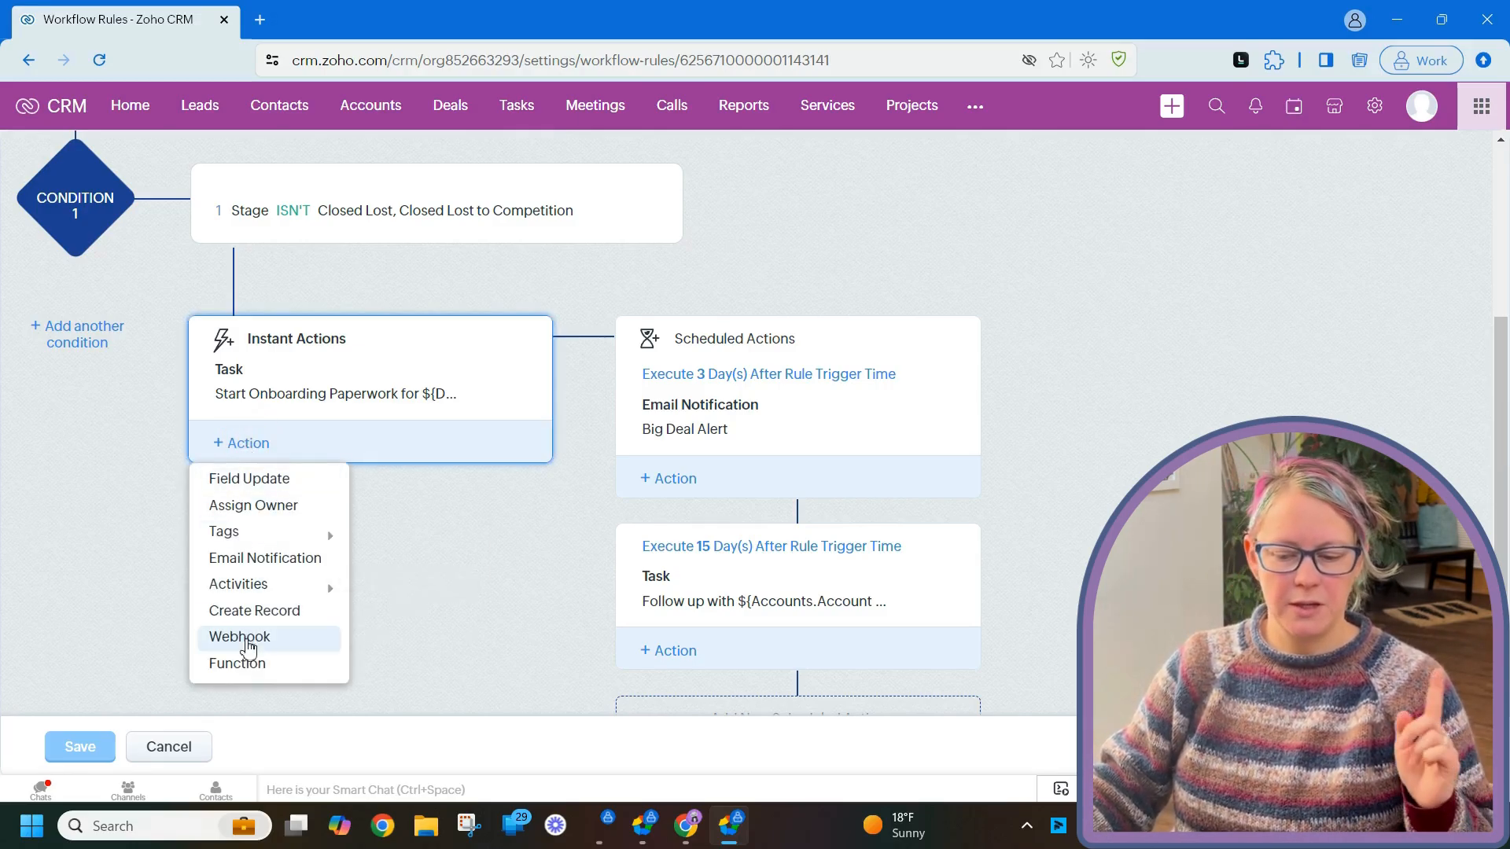
# - Create a Webhook action named sendInfotoApp with the Zoho Flow webhook URL as URL to Notify
pyautogui.click(255, 646)
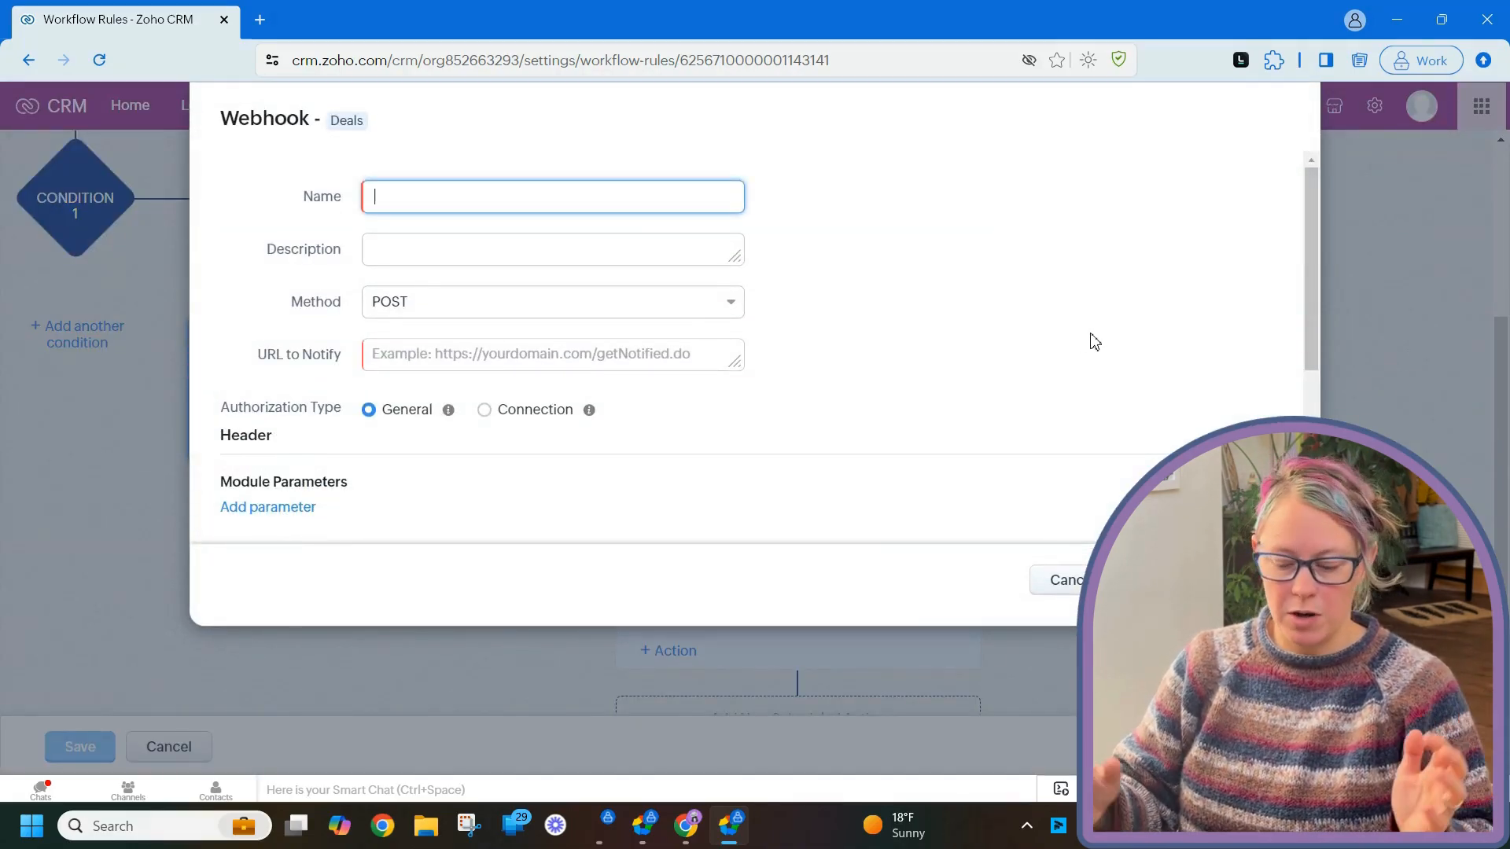
pyautogui.write('sendIn')
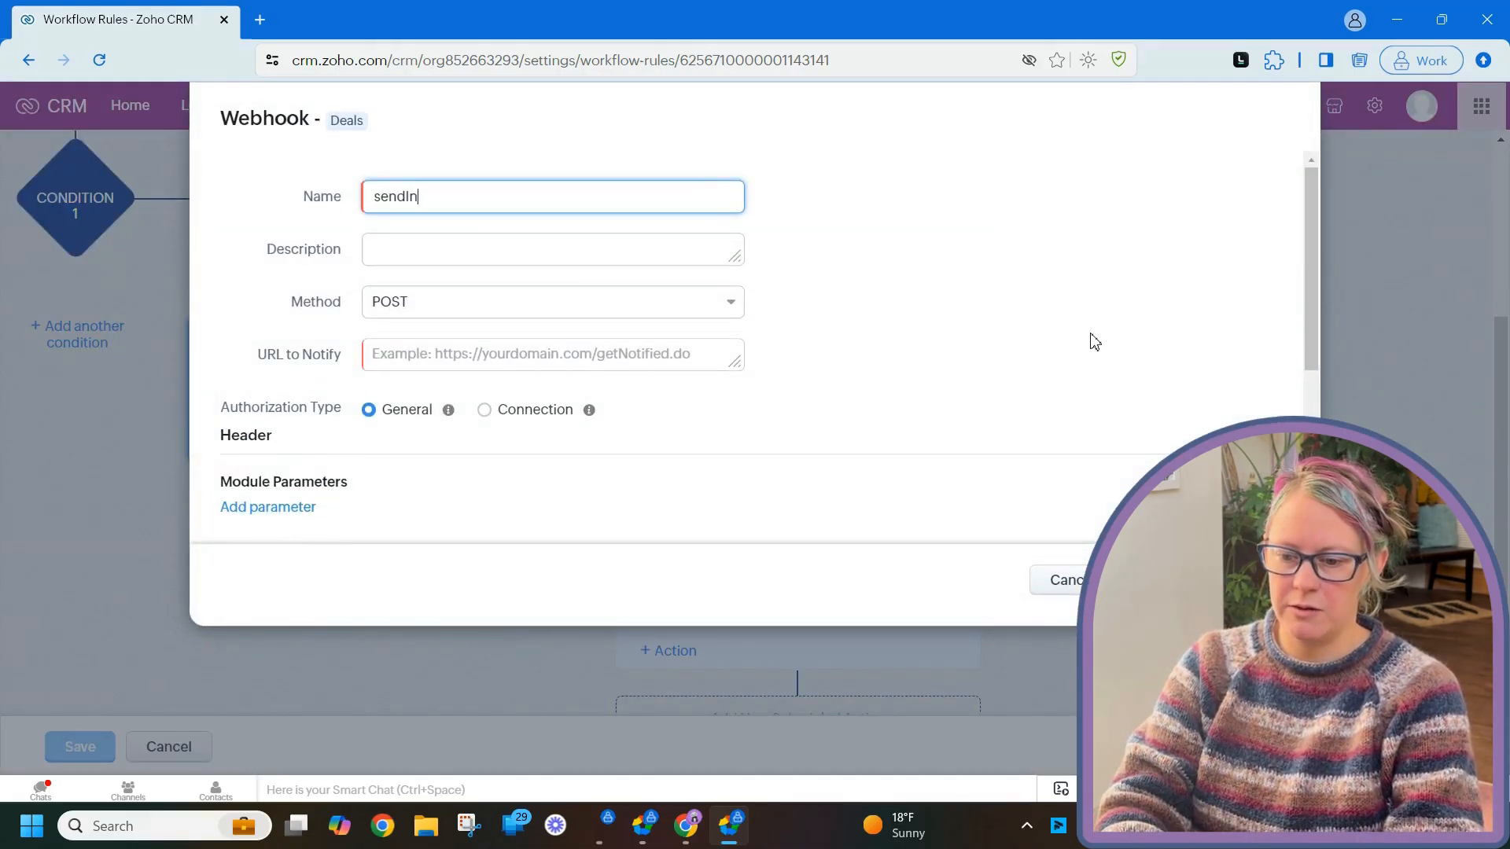
pyautogui.write('fotoApp')
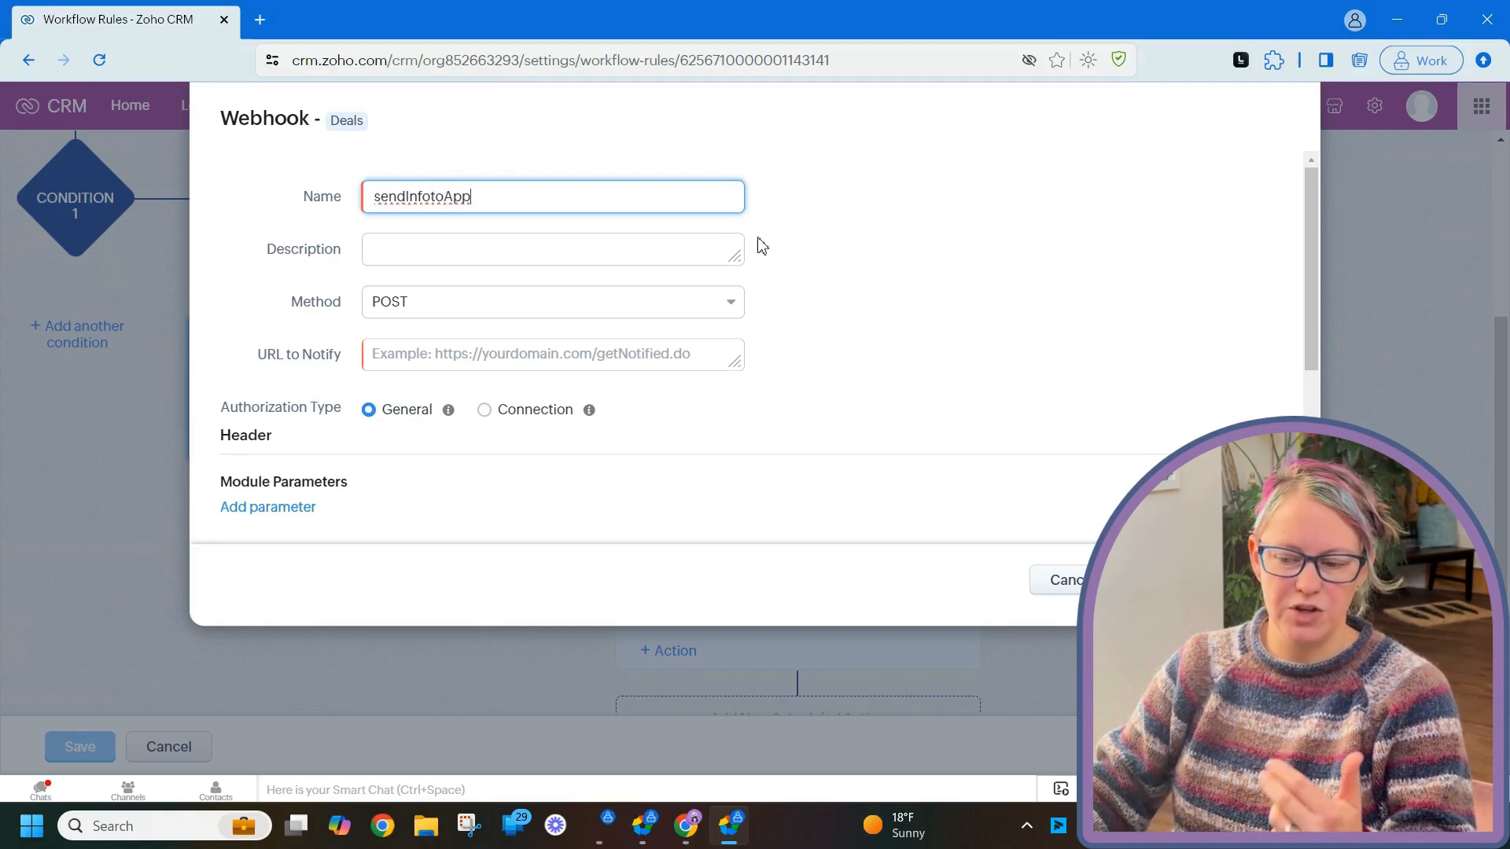
pyautogui.click(725, 248)
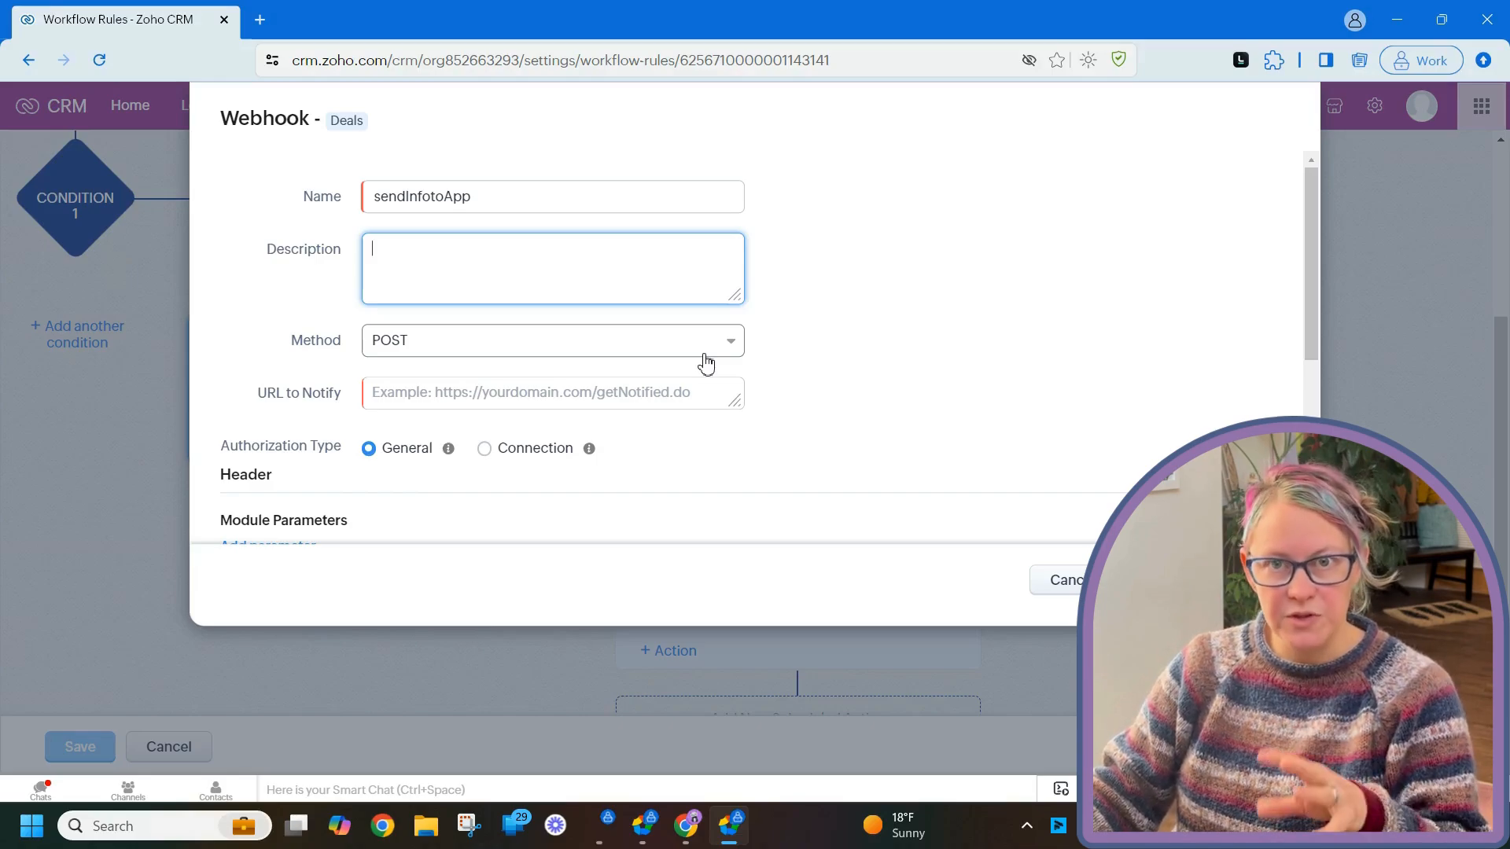
pyautogui.scroll(-2, 703, 359)
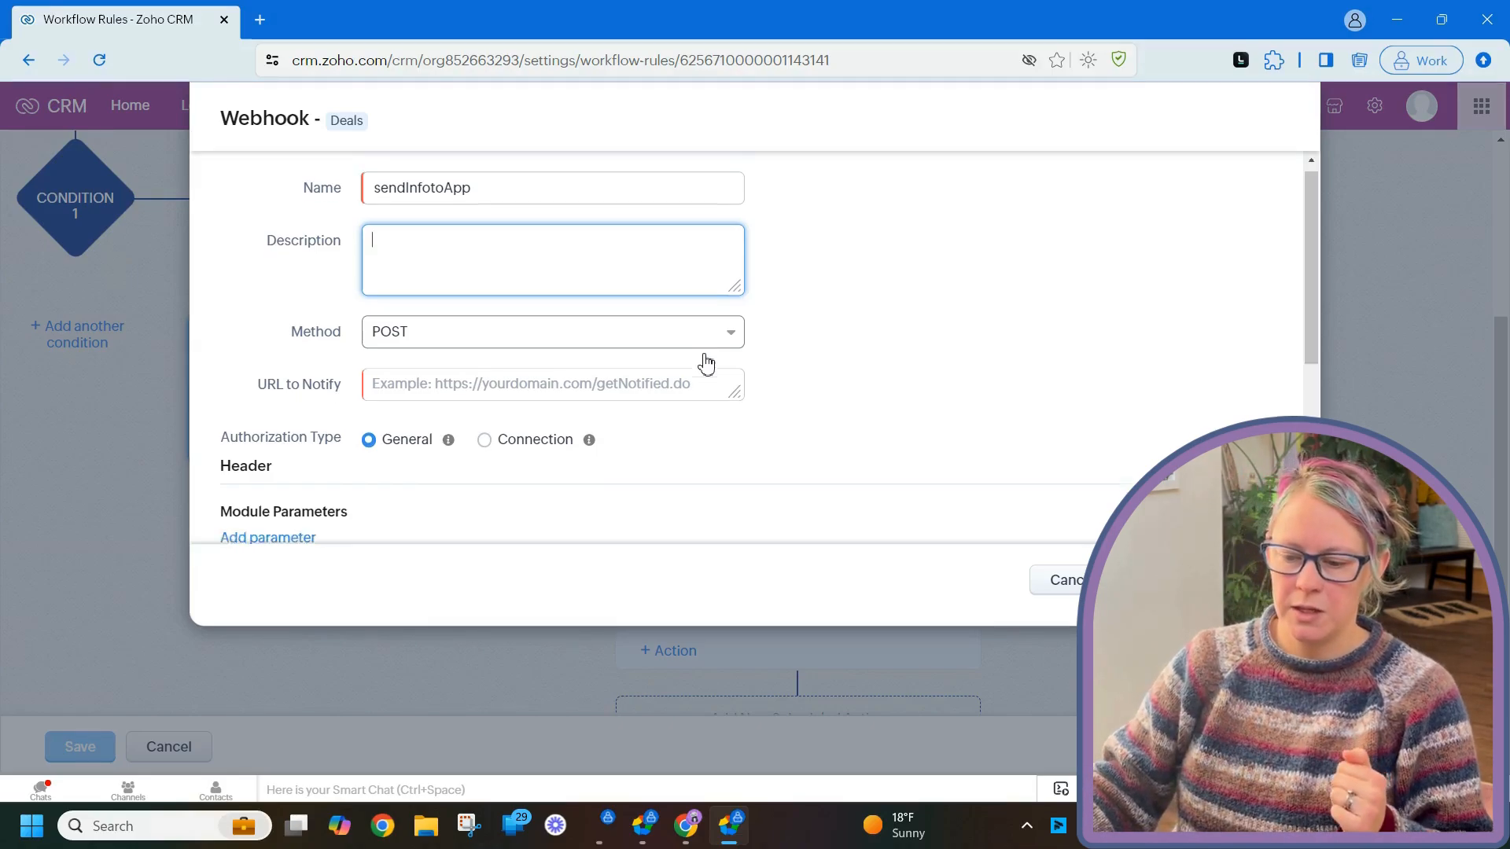
pyautogui.click(615, 297)
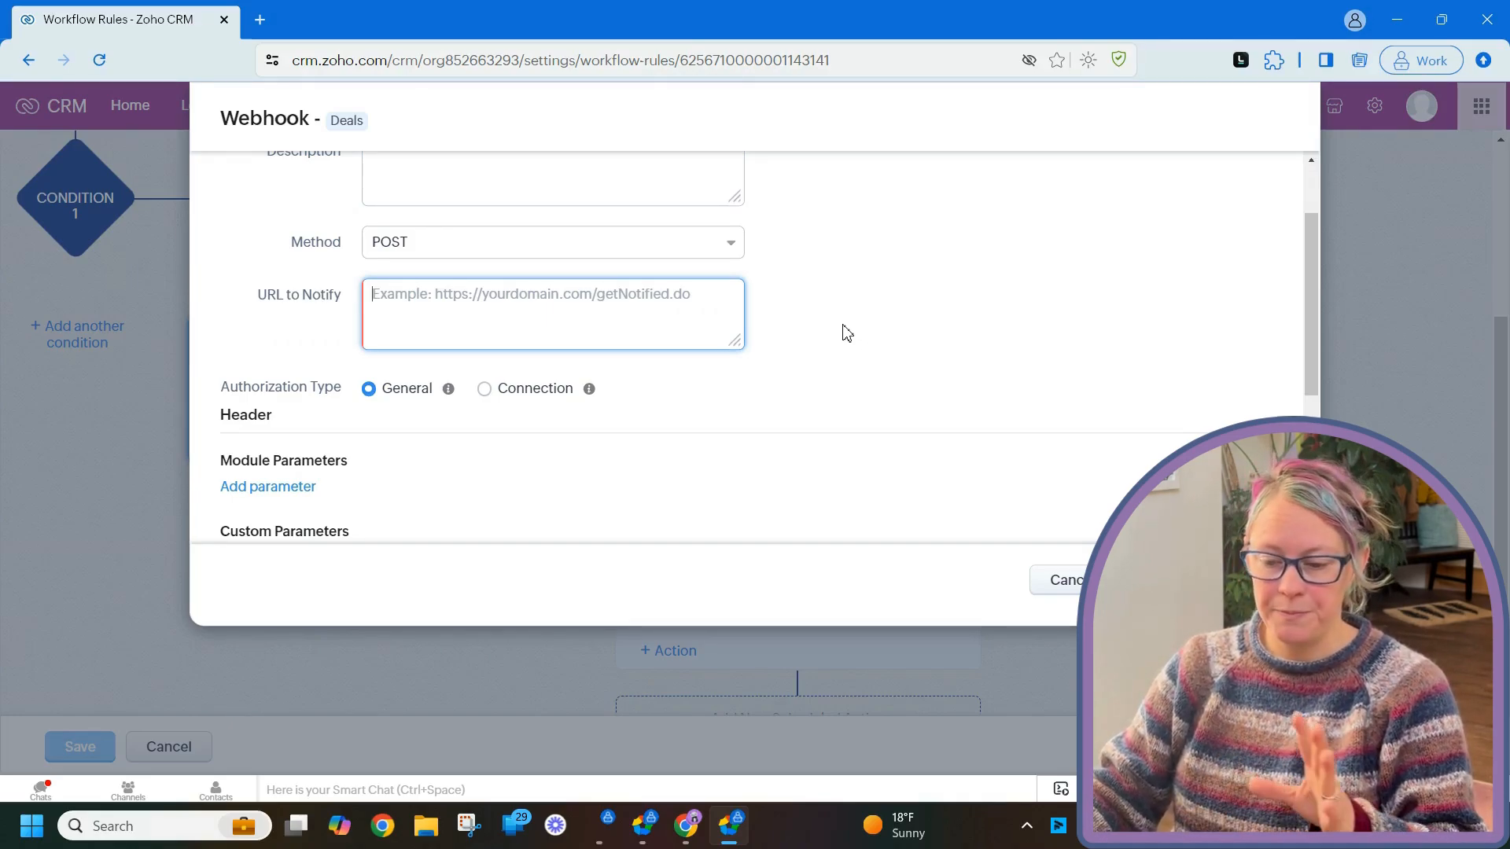
pyautogui.hotkey('ctrl', 'v')
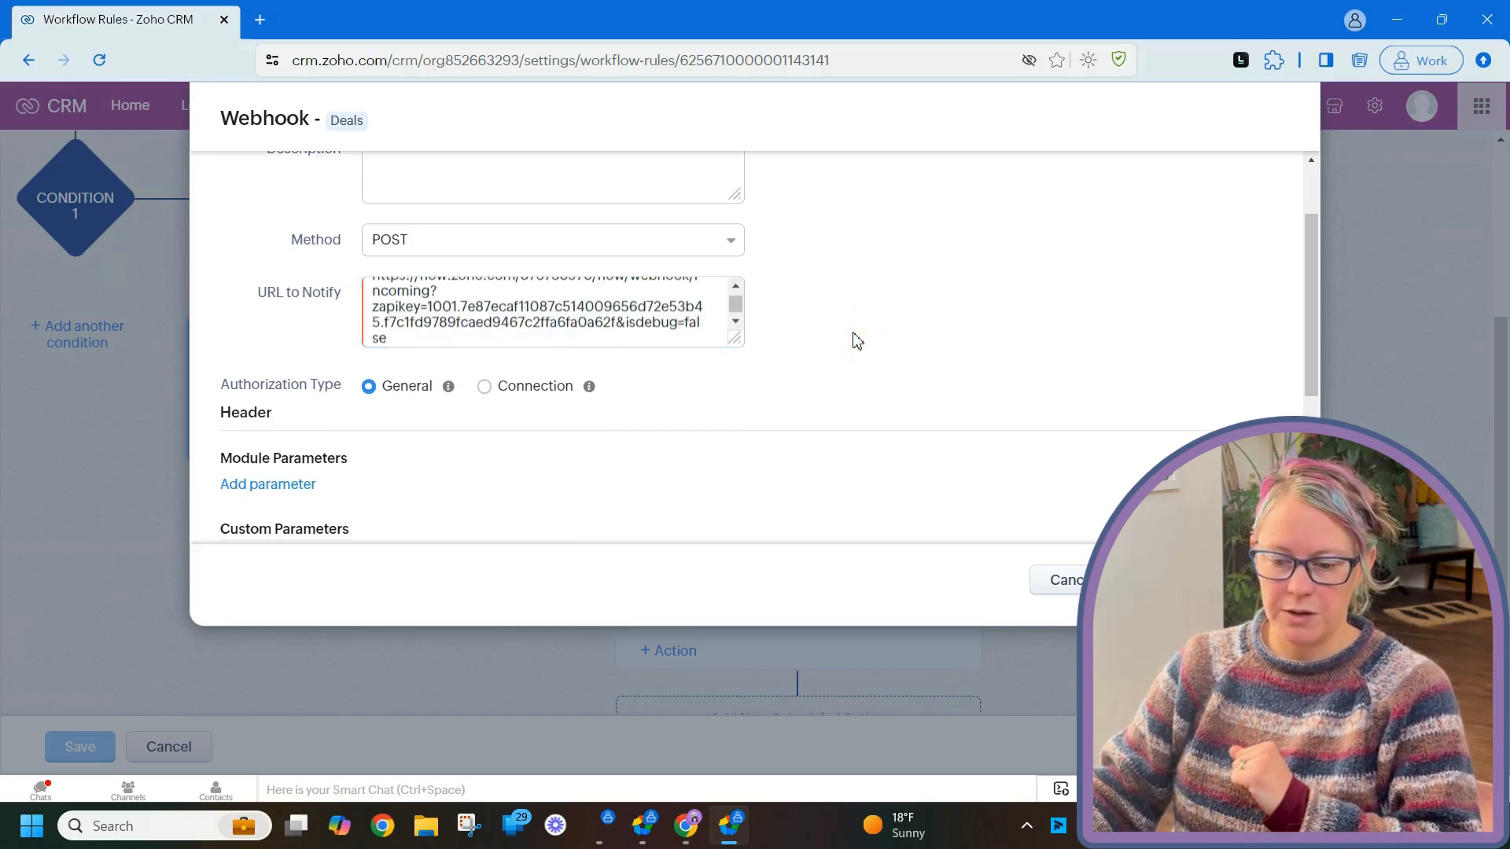
pyautogui.scroll(-1, 748, 429)
pyautogui.scroll(-1, 594, 385)
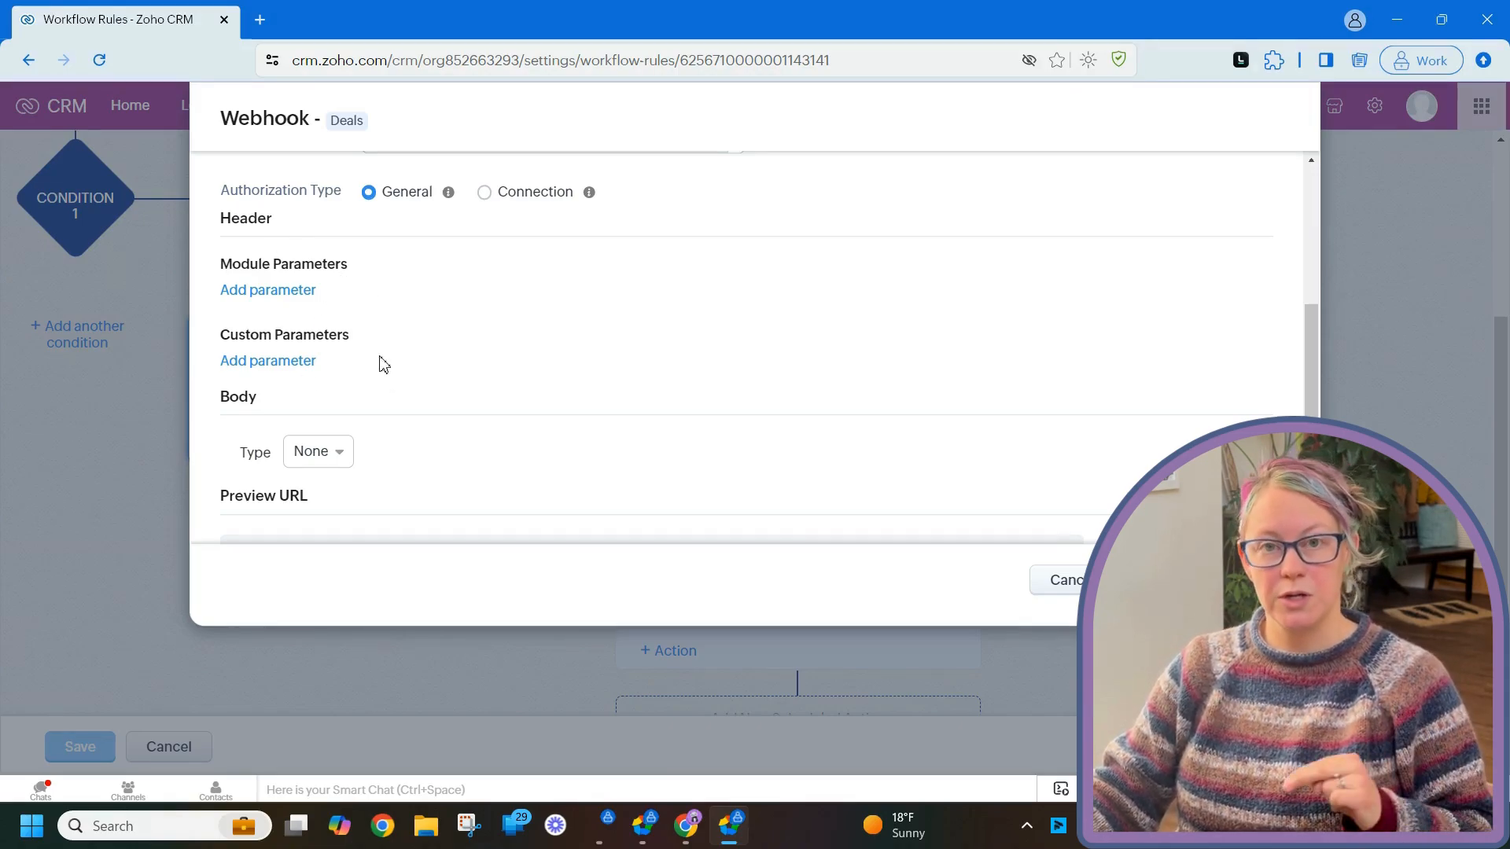
# - Add a module parameter dealName mapped to Deals > Deal Name
pyautogui.click(283, 291)
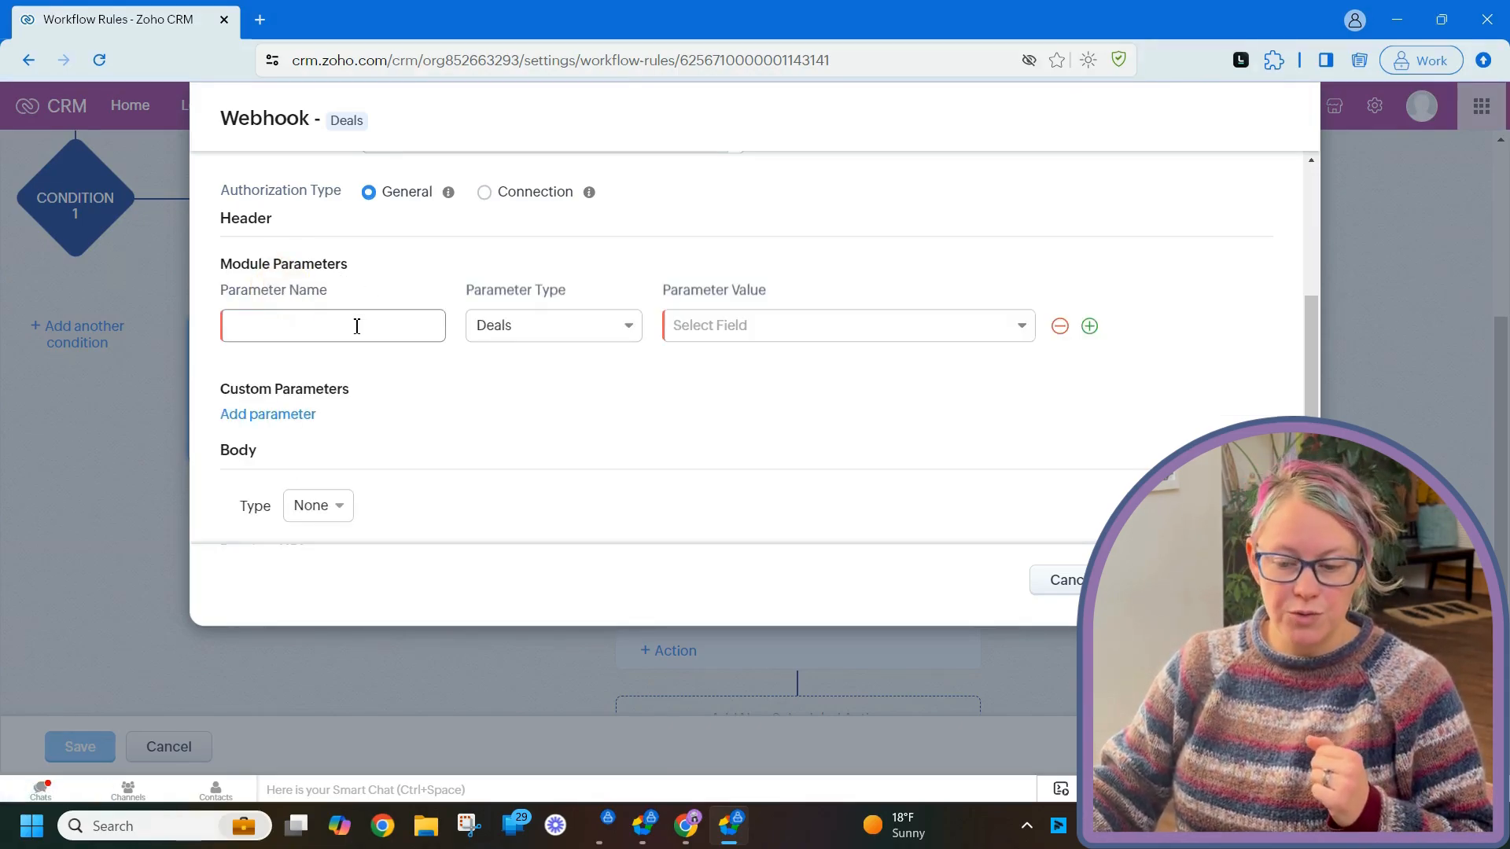
pyautogui.click(512, 335)
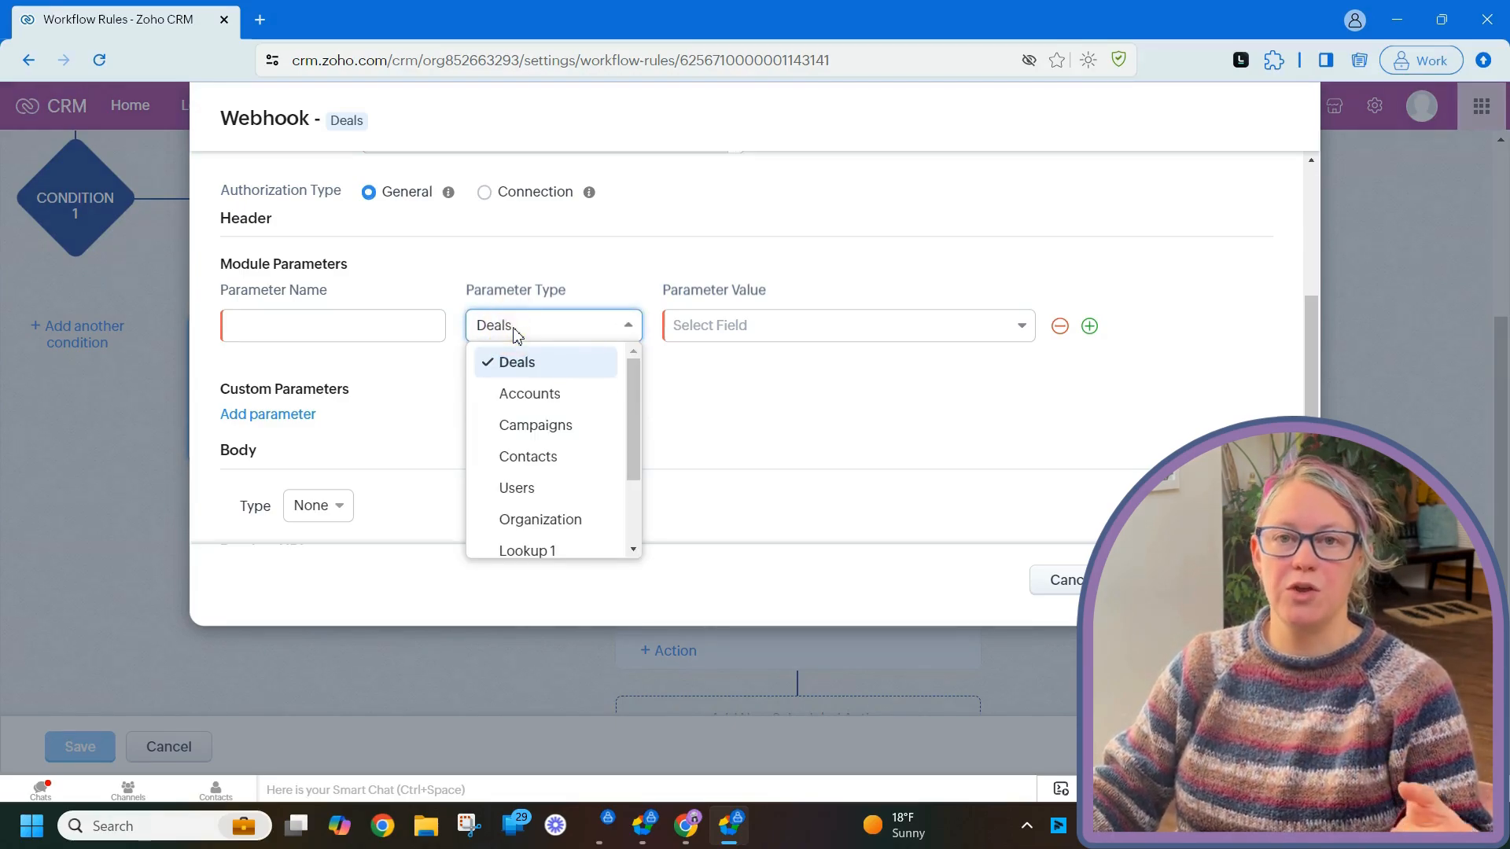
pyautogui.click(535, 364)
pyautogui.click(693, 333)
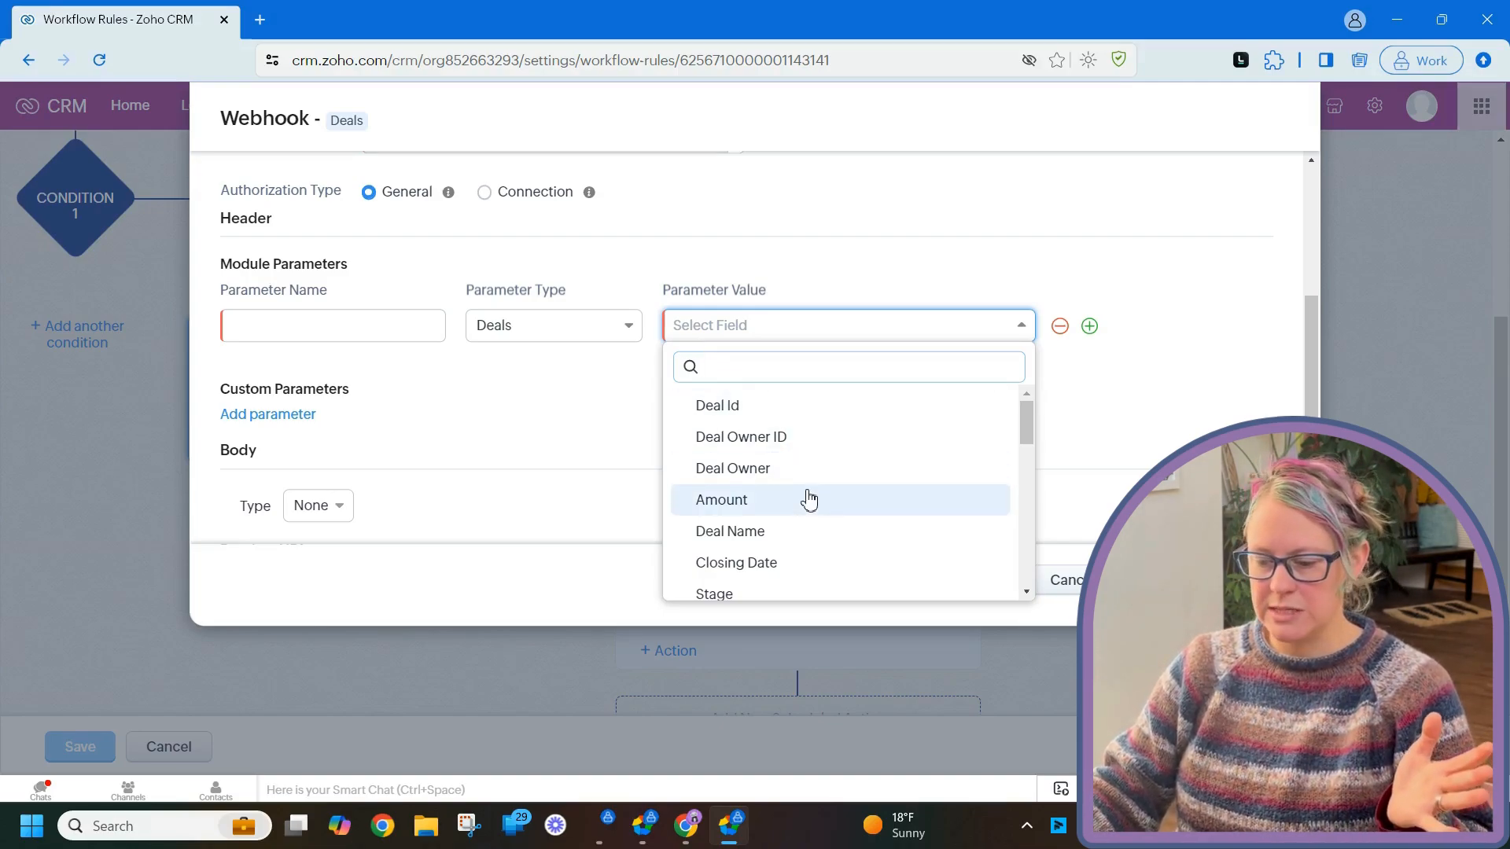
pyautogui.click(799, 531)
pyautogui.click(350, 332)
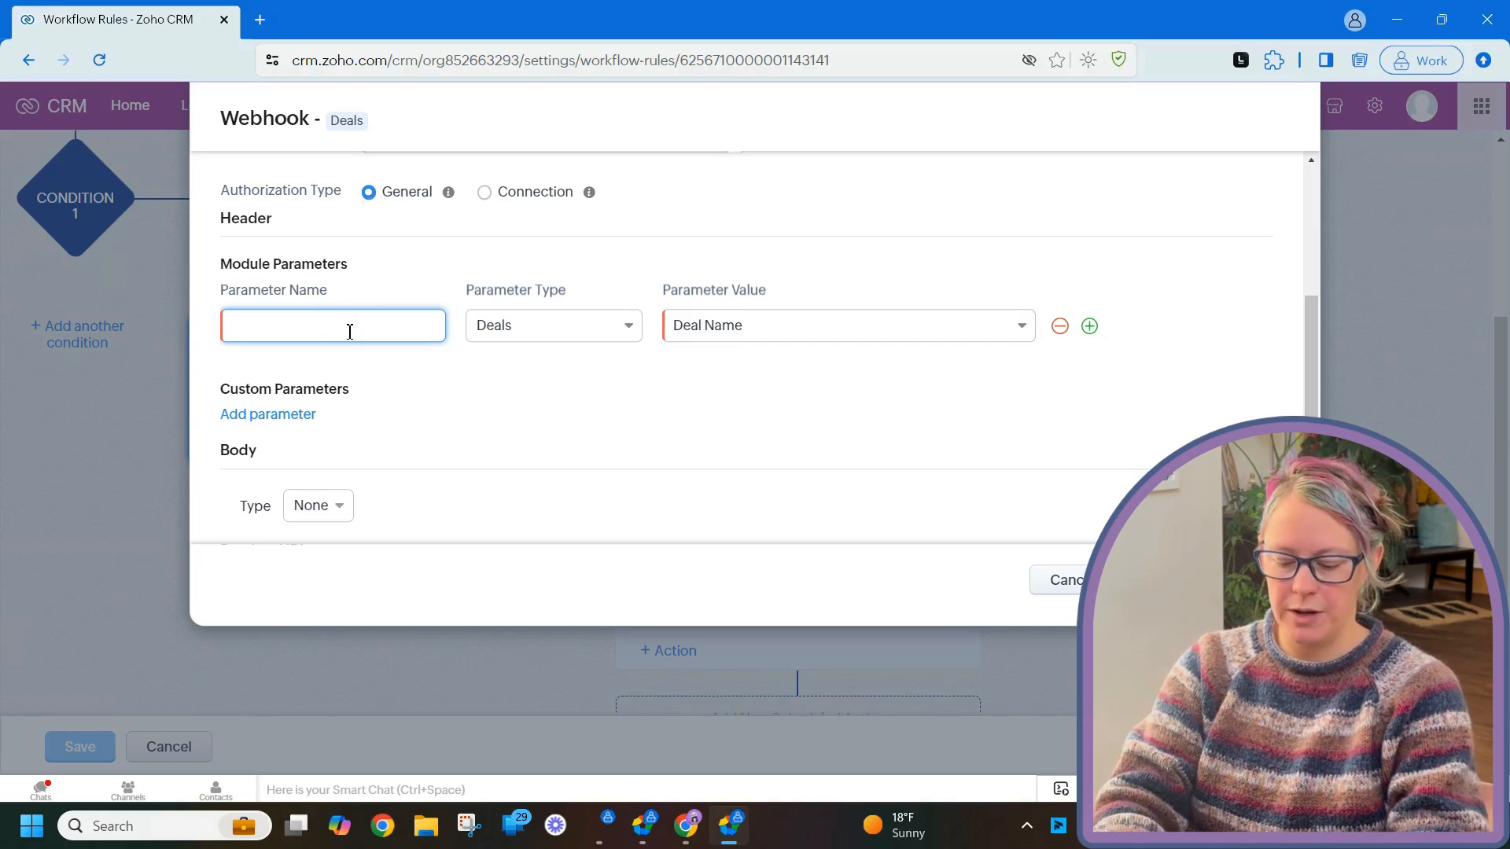
pyautogui.write('dealName')
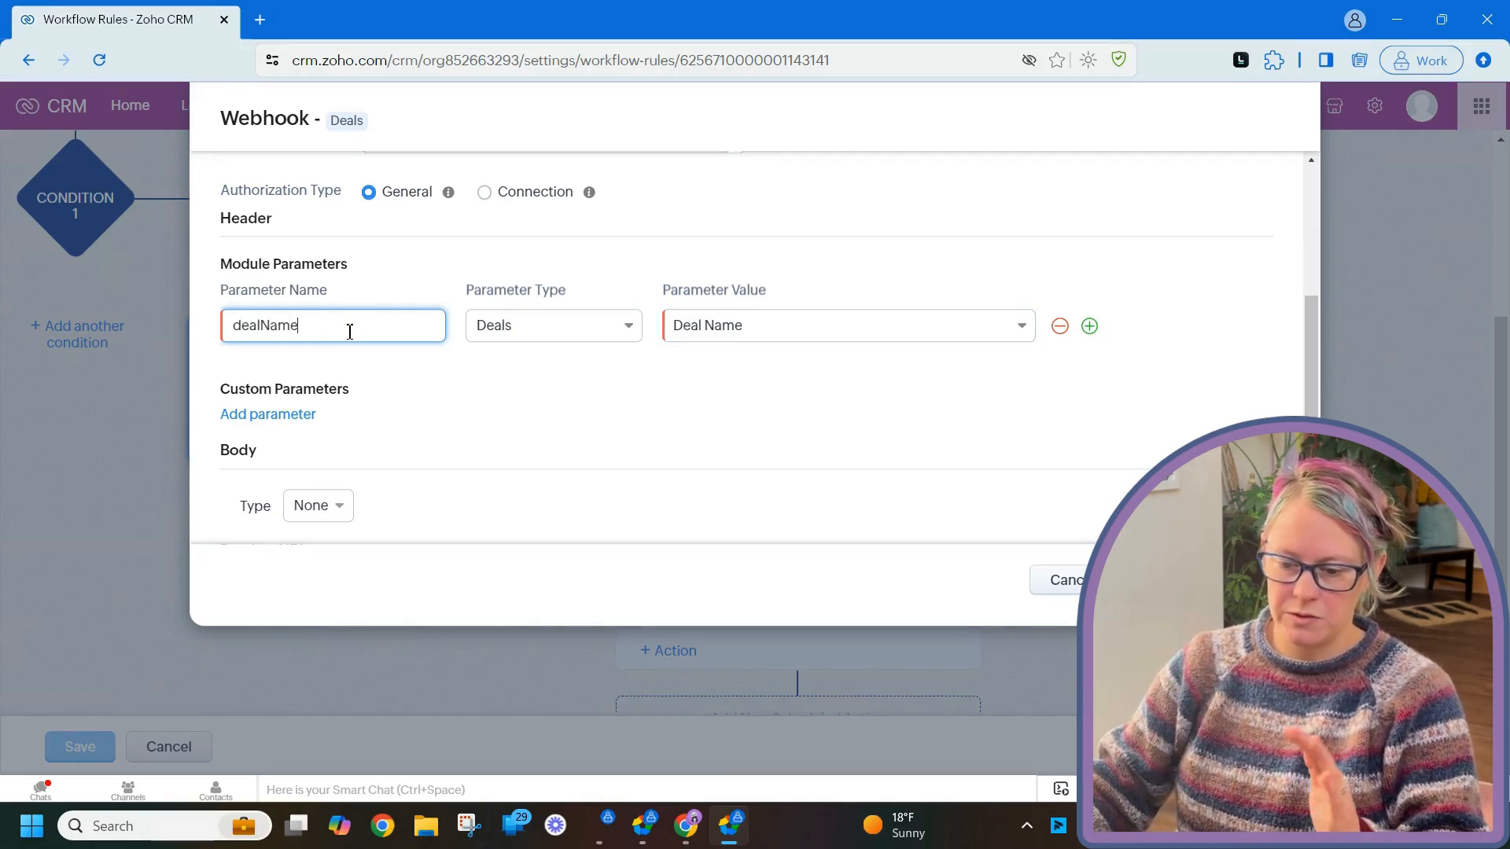
# - Add a custom parameter sentBy with the value zohoCRM
pyautogui.click(305, 416)
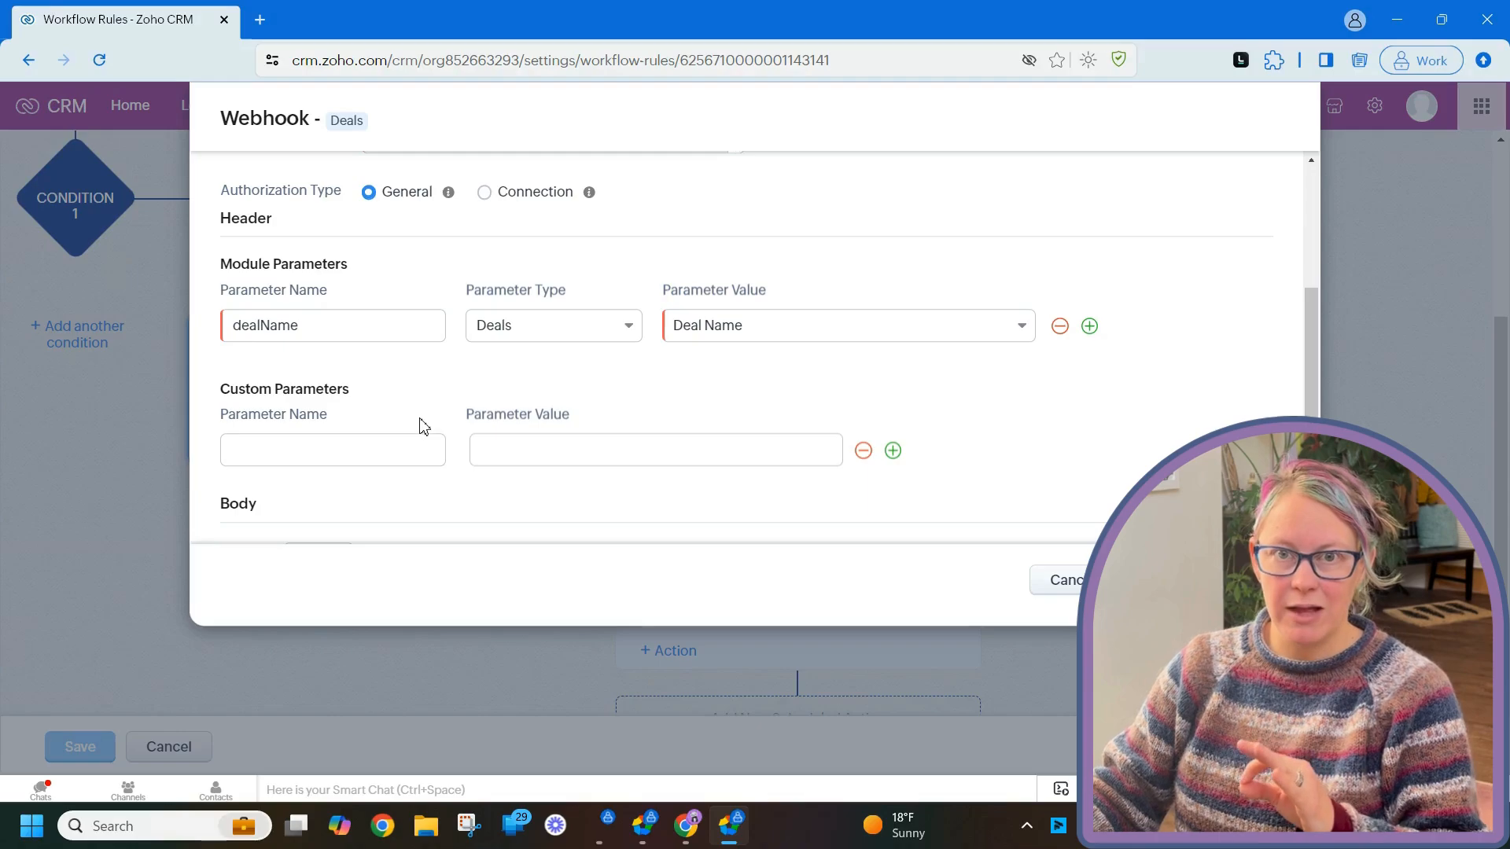
pyautogui.click(517, 450)
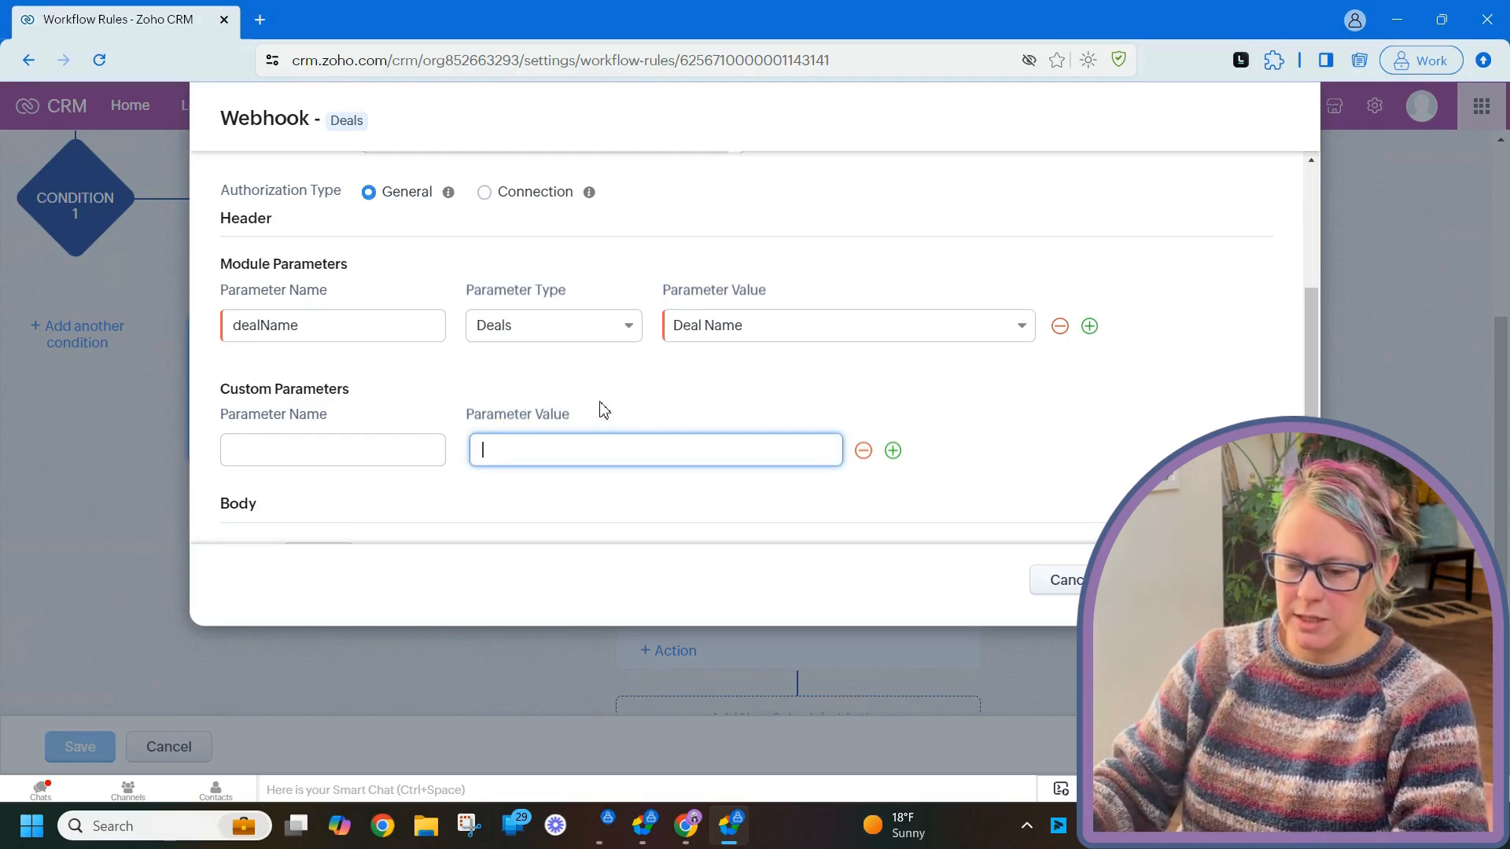
pyautogui.click(360, 452)
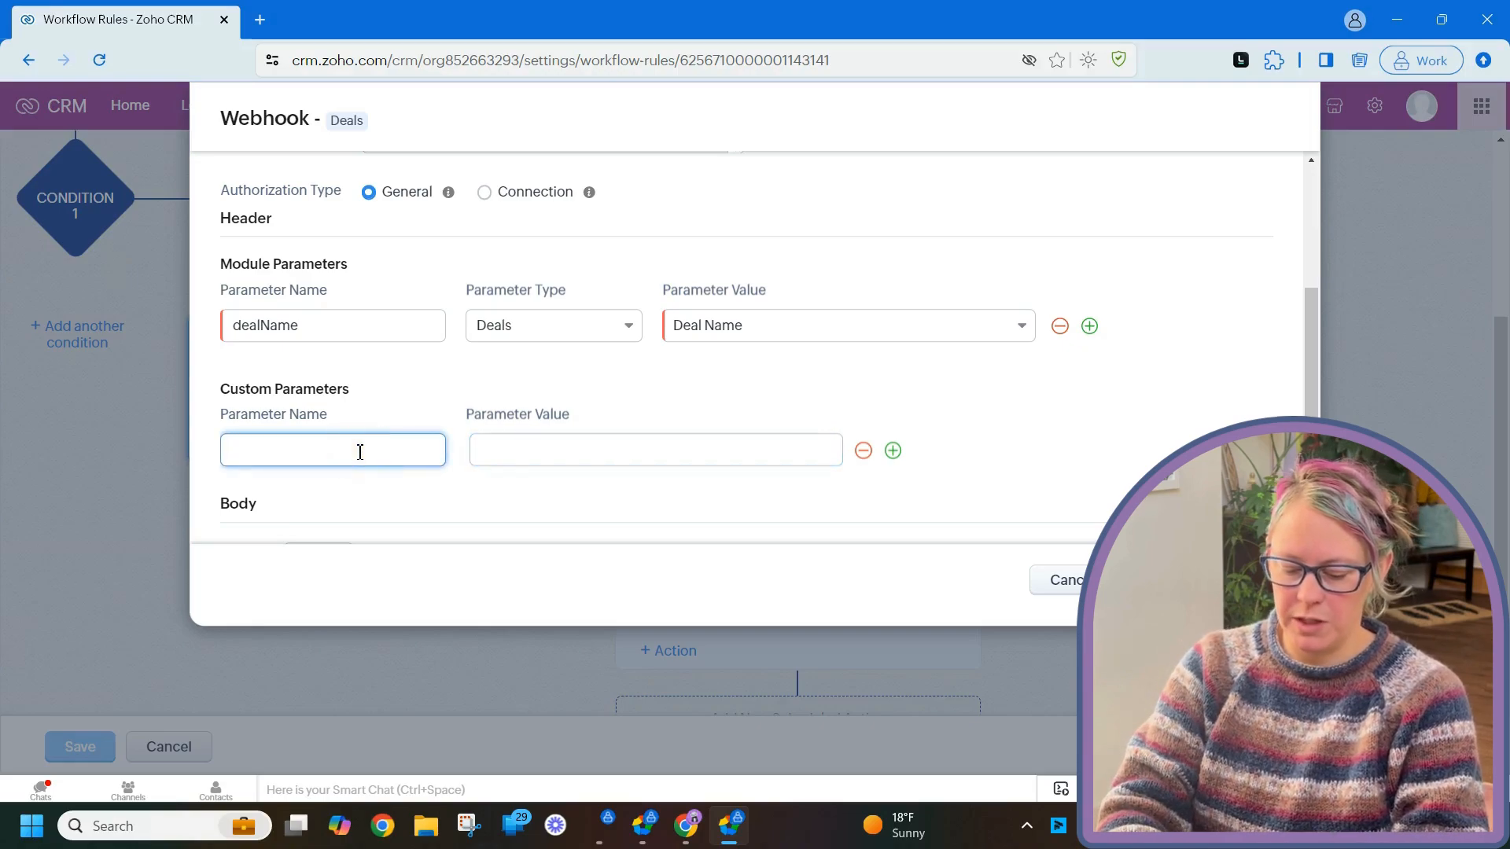
pyautogui.write('sentBy')
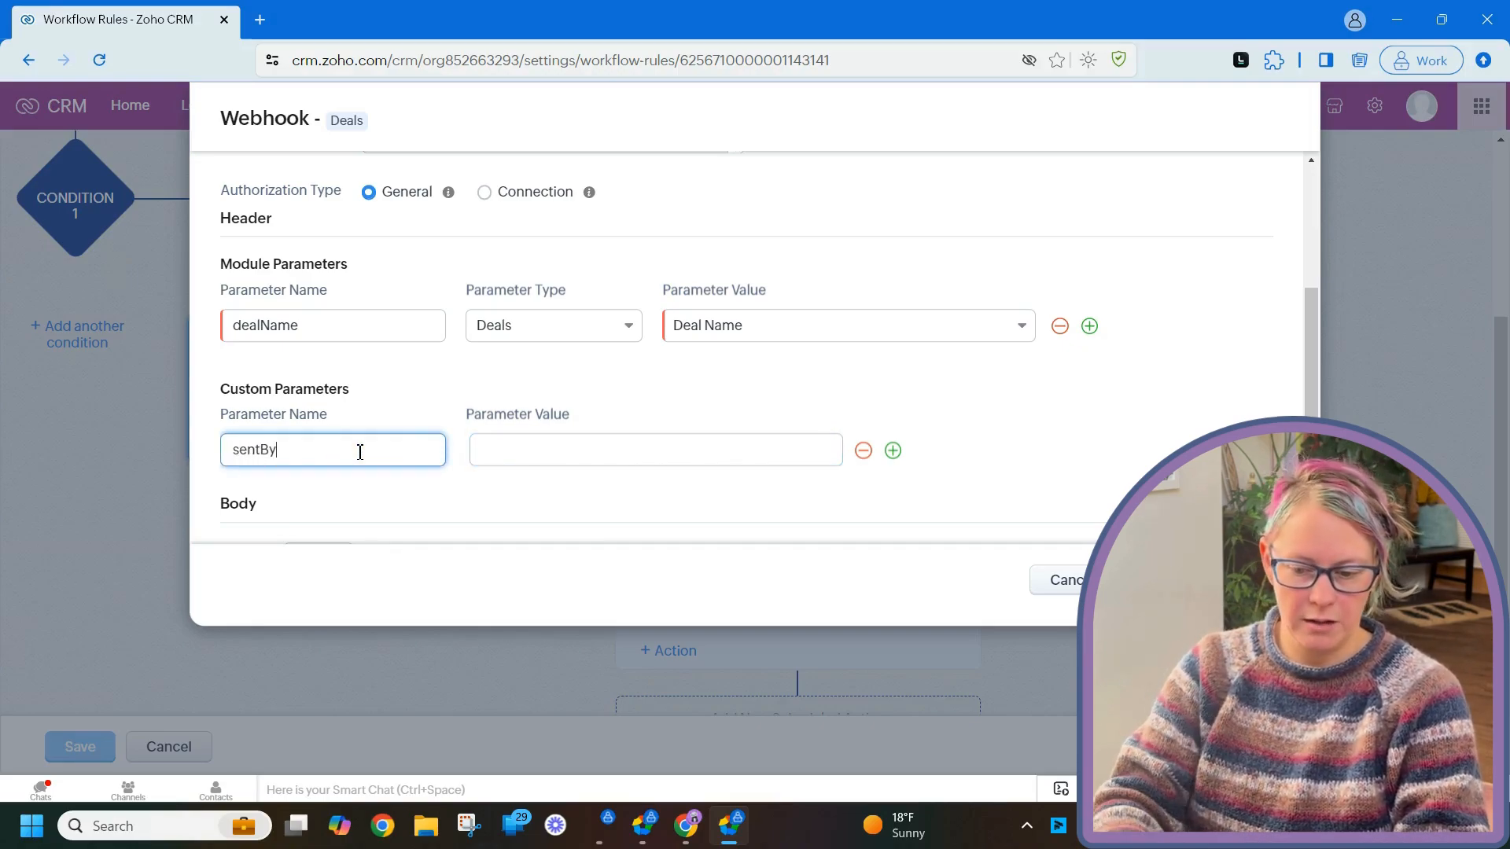
pyautogui.click(525, 456)
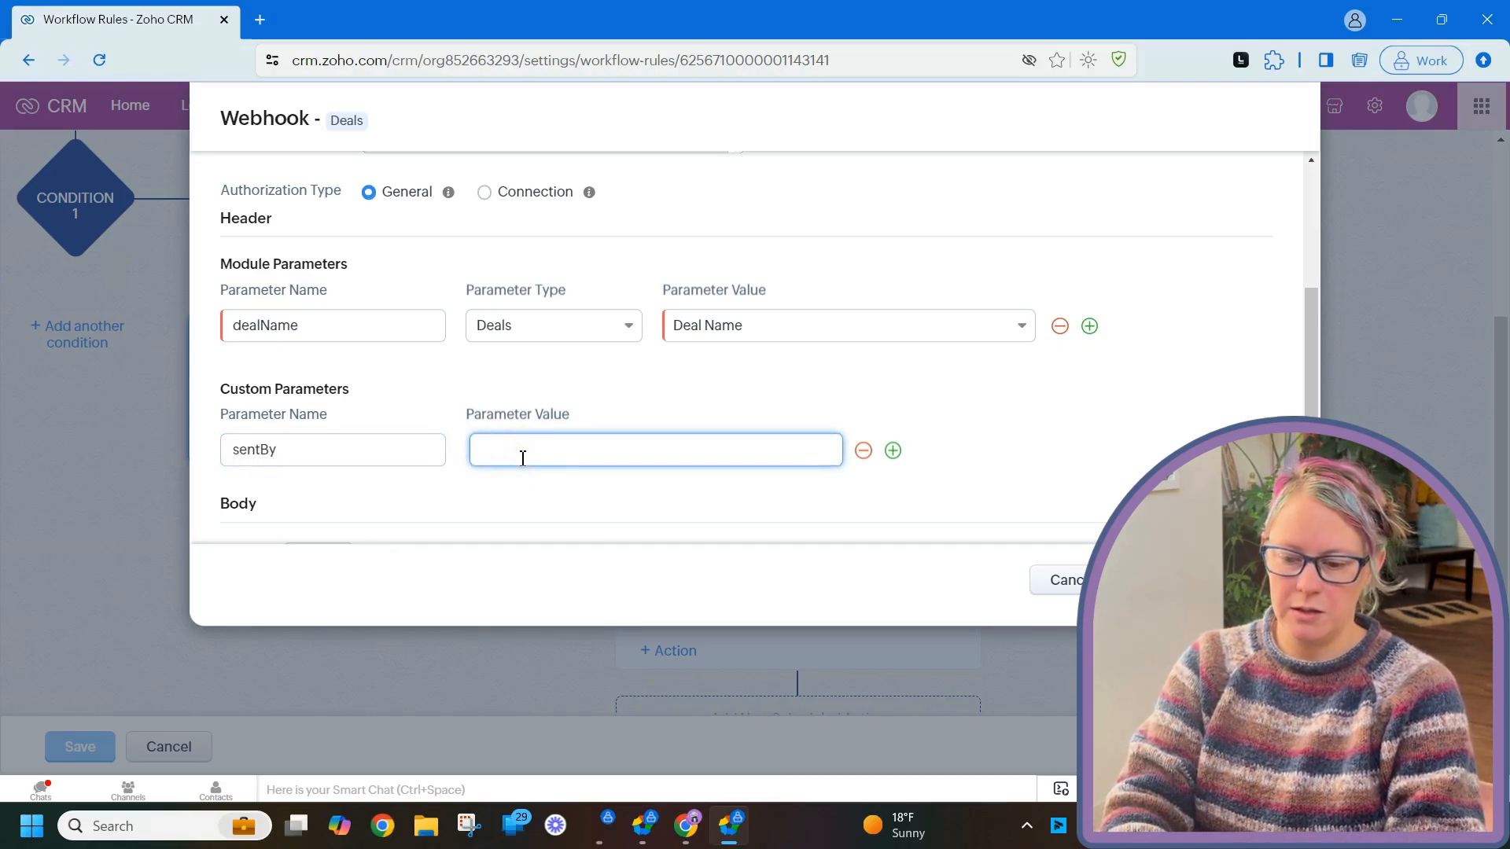
pyautogui.write('zohoCRM')
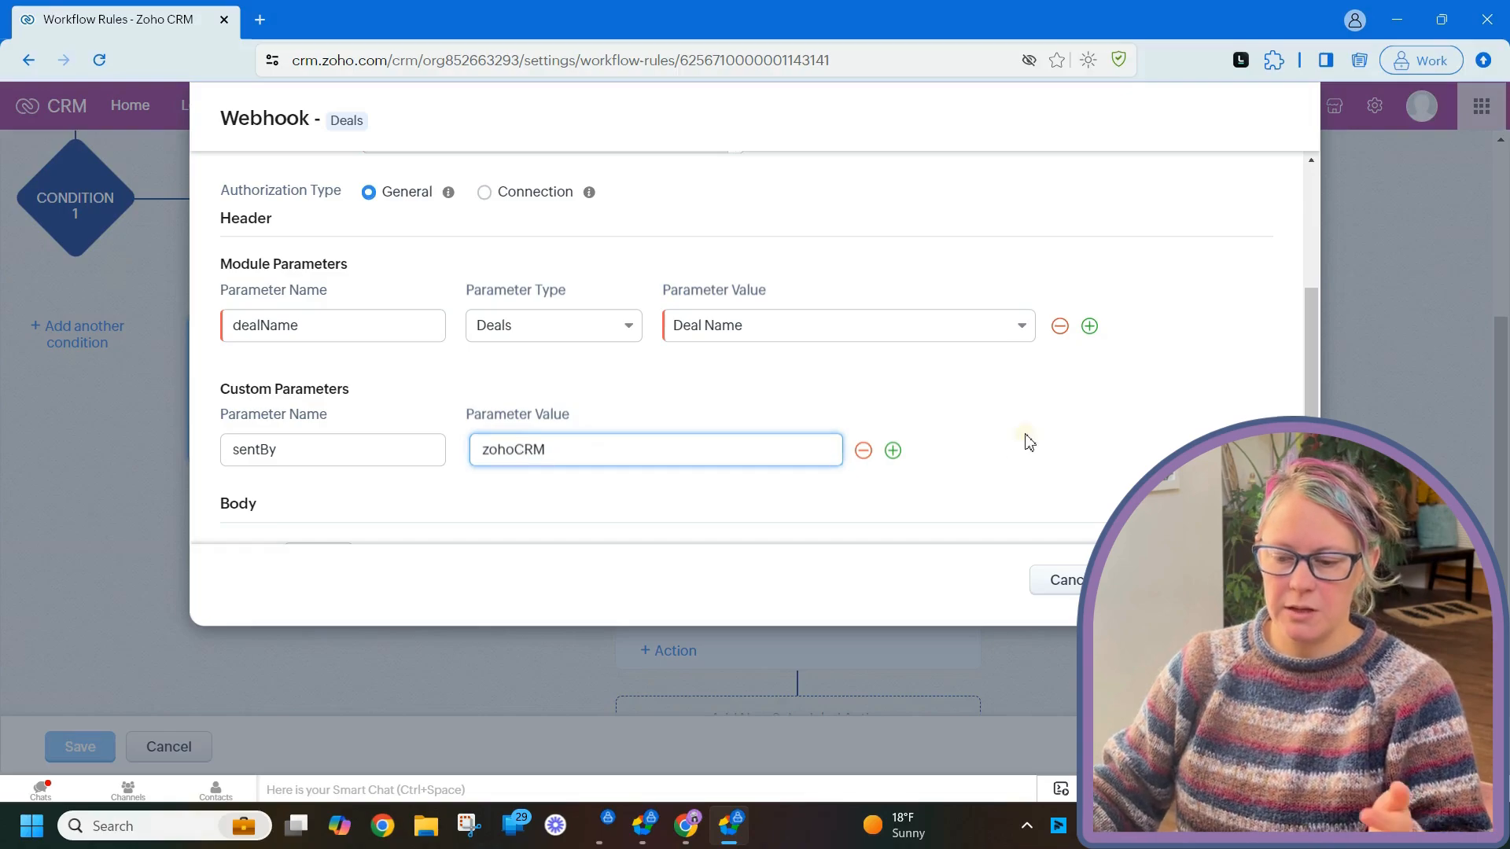
pyautogui.click(1026, 440)
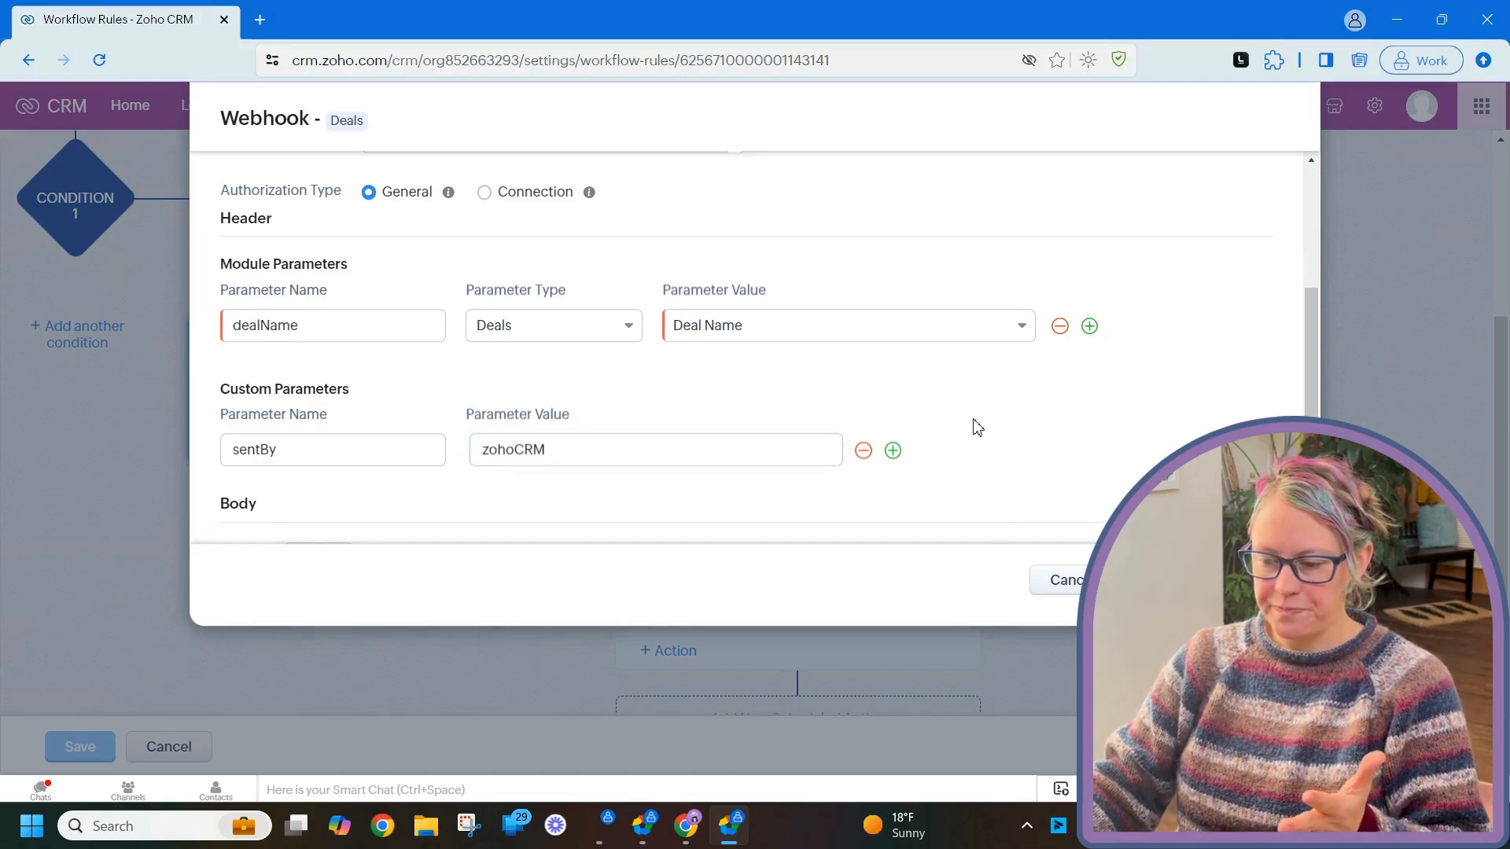
pyautogui.scroll(-3, 978, 427)
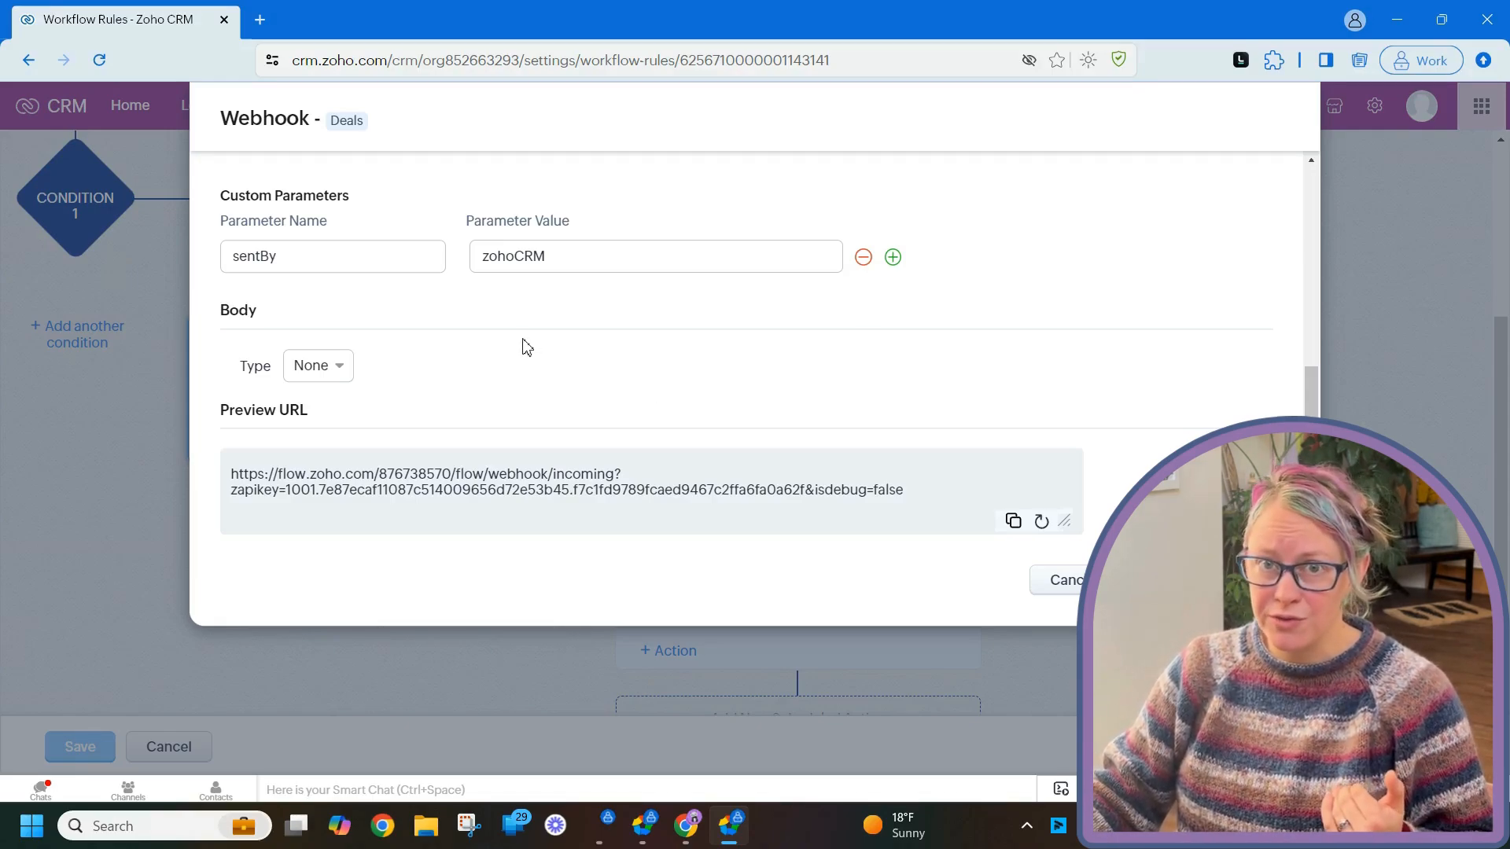
# - Change the webhook body type from Raw to Form-Data and add a Deals module parameter row
pyautogui.click(325, 372)
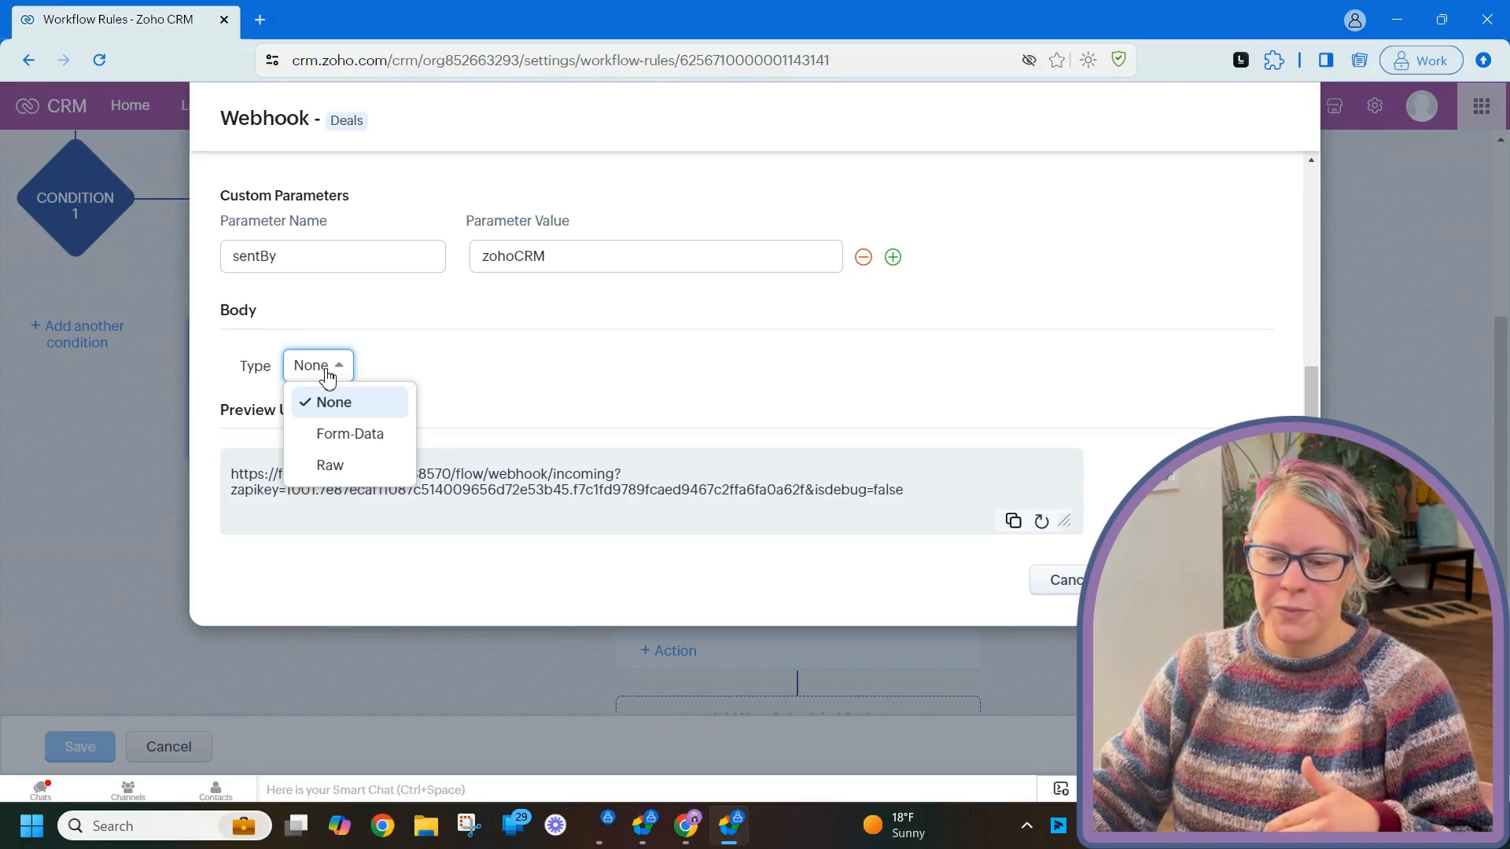
pyautogui.click(334, 467)
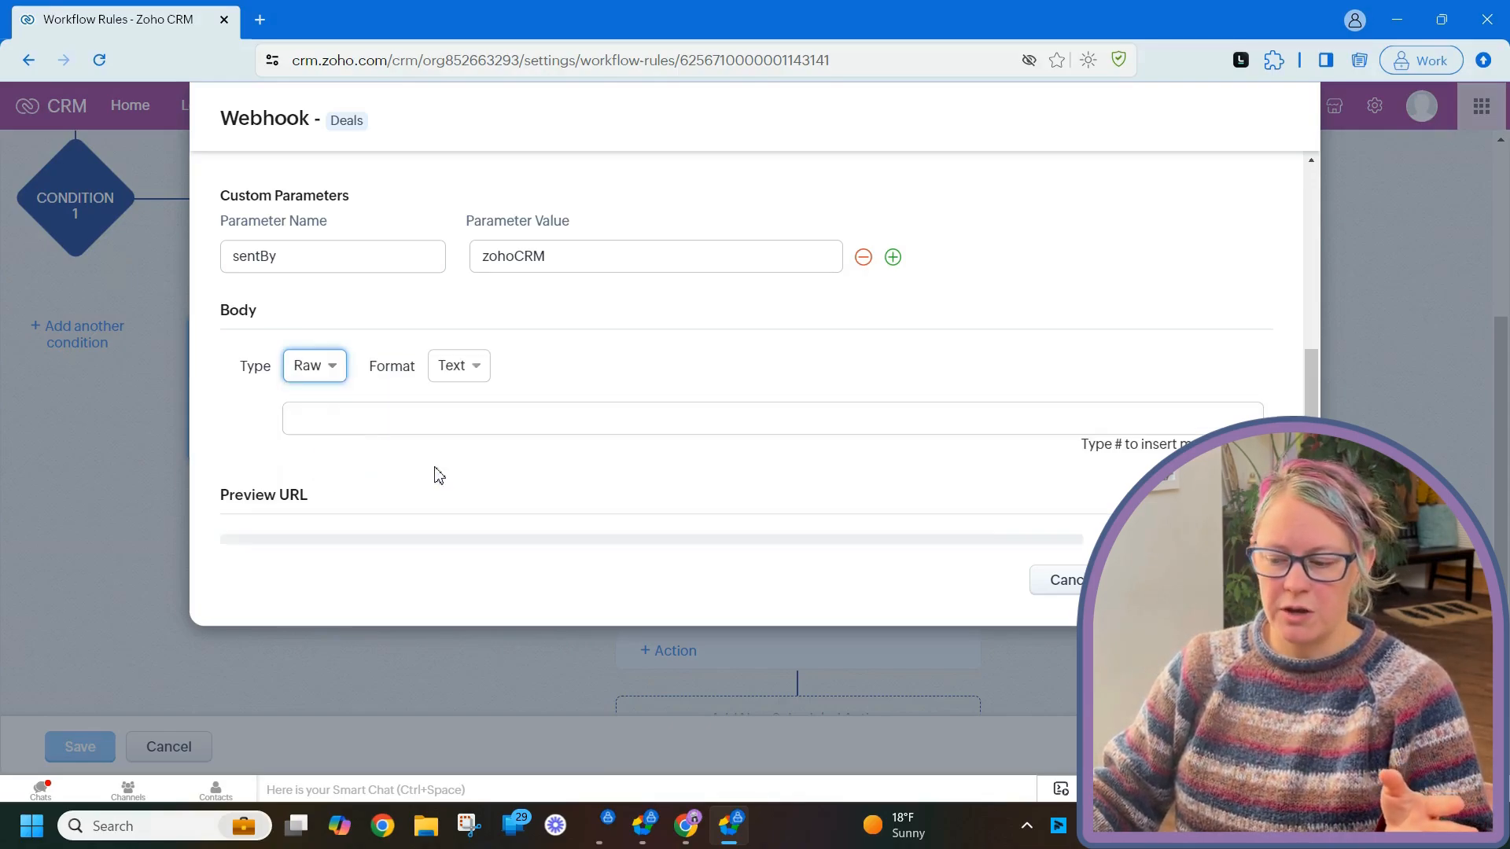
pyautogui.click(621, 425)
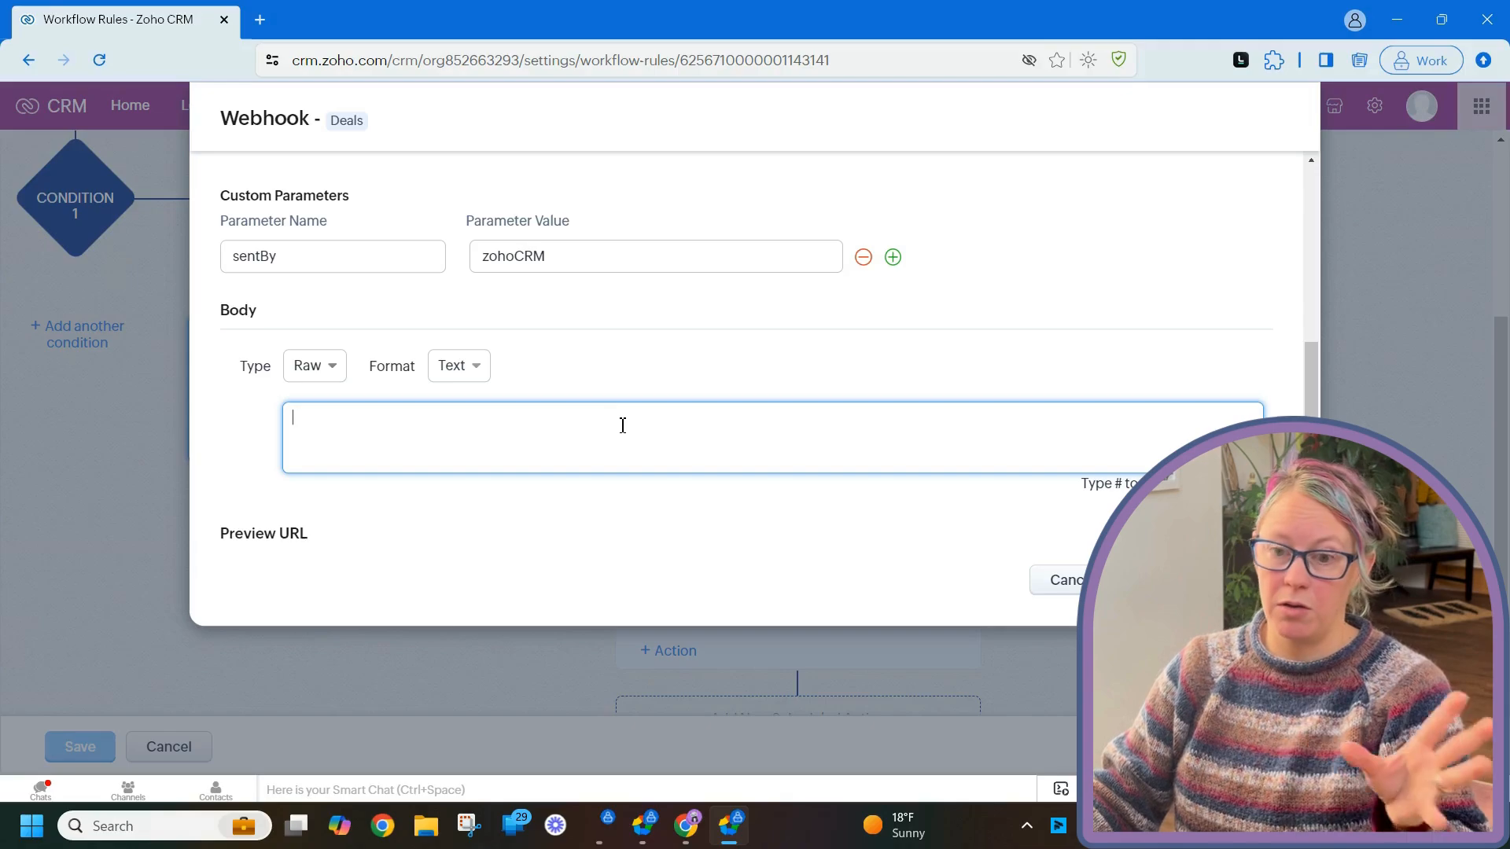
pyautogui.click(450, 368)
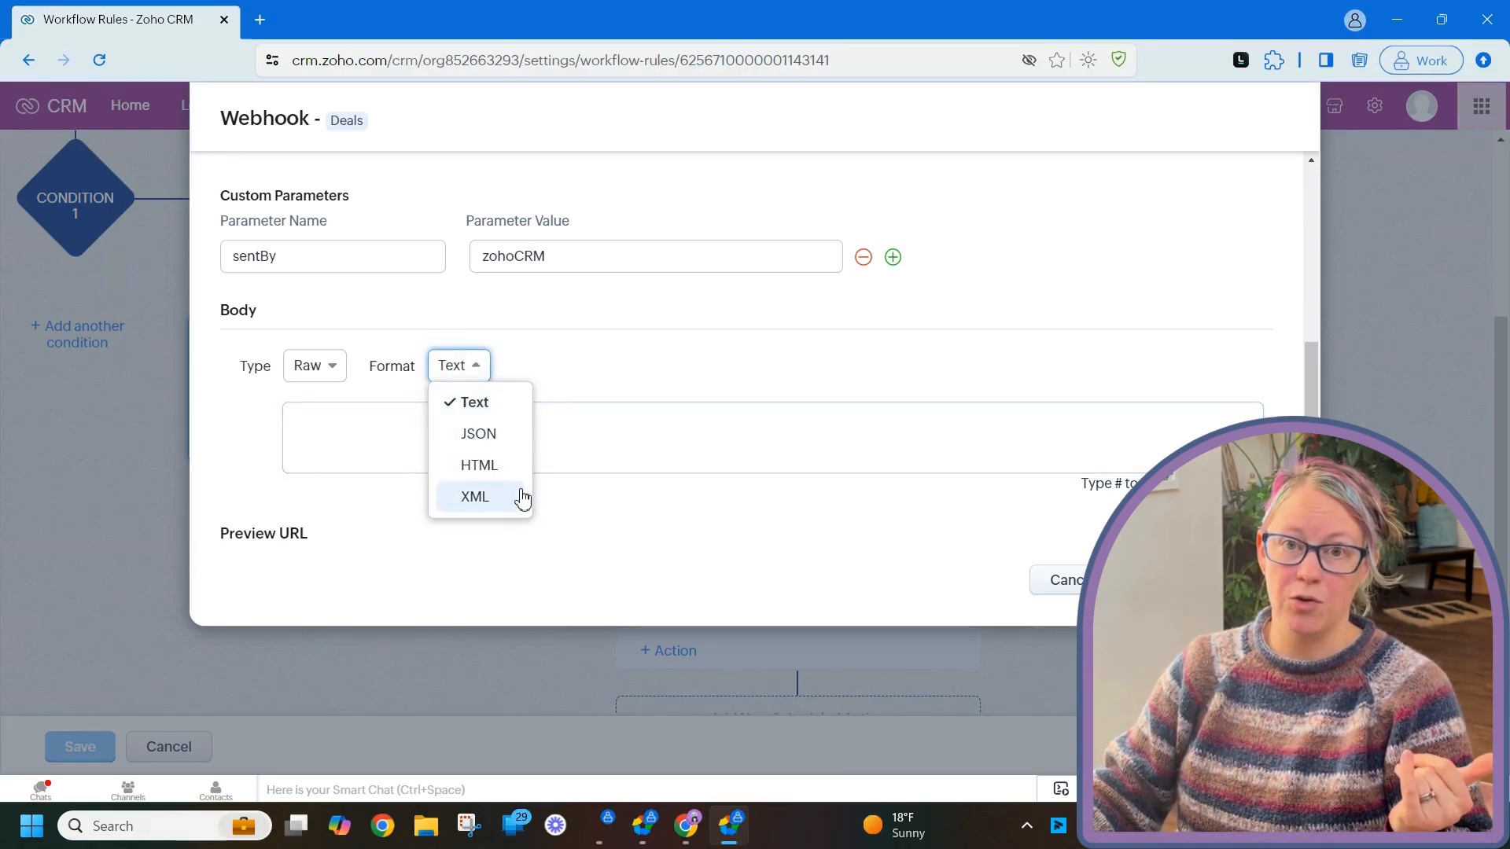
pyautogui.click(318, 367)
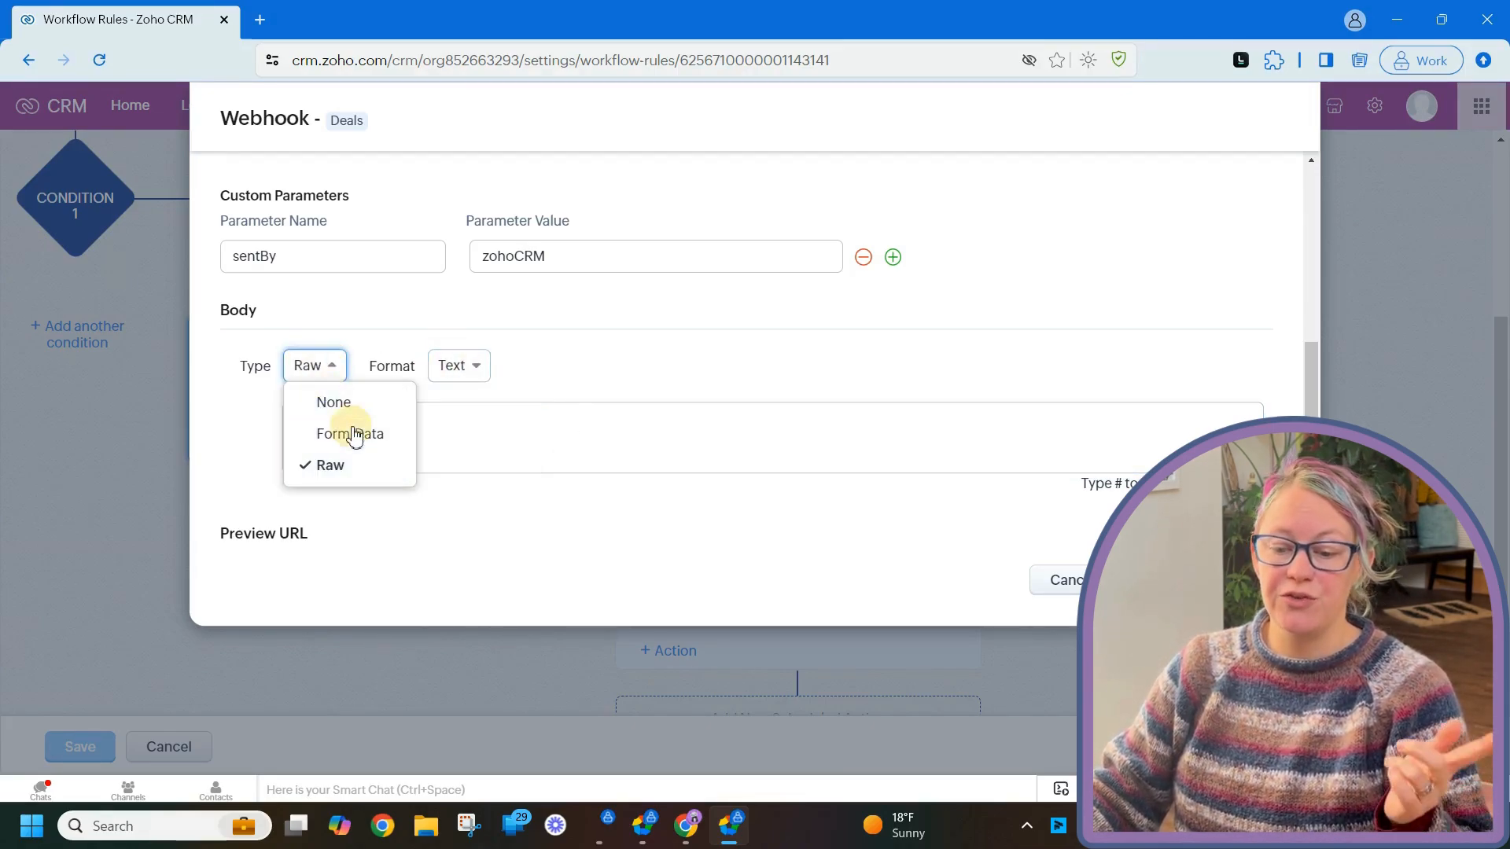
pyautogui.click(355, 438)
pyautogui.scroll(-1, 456, 391)
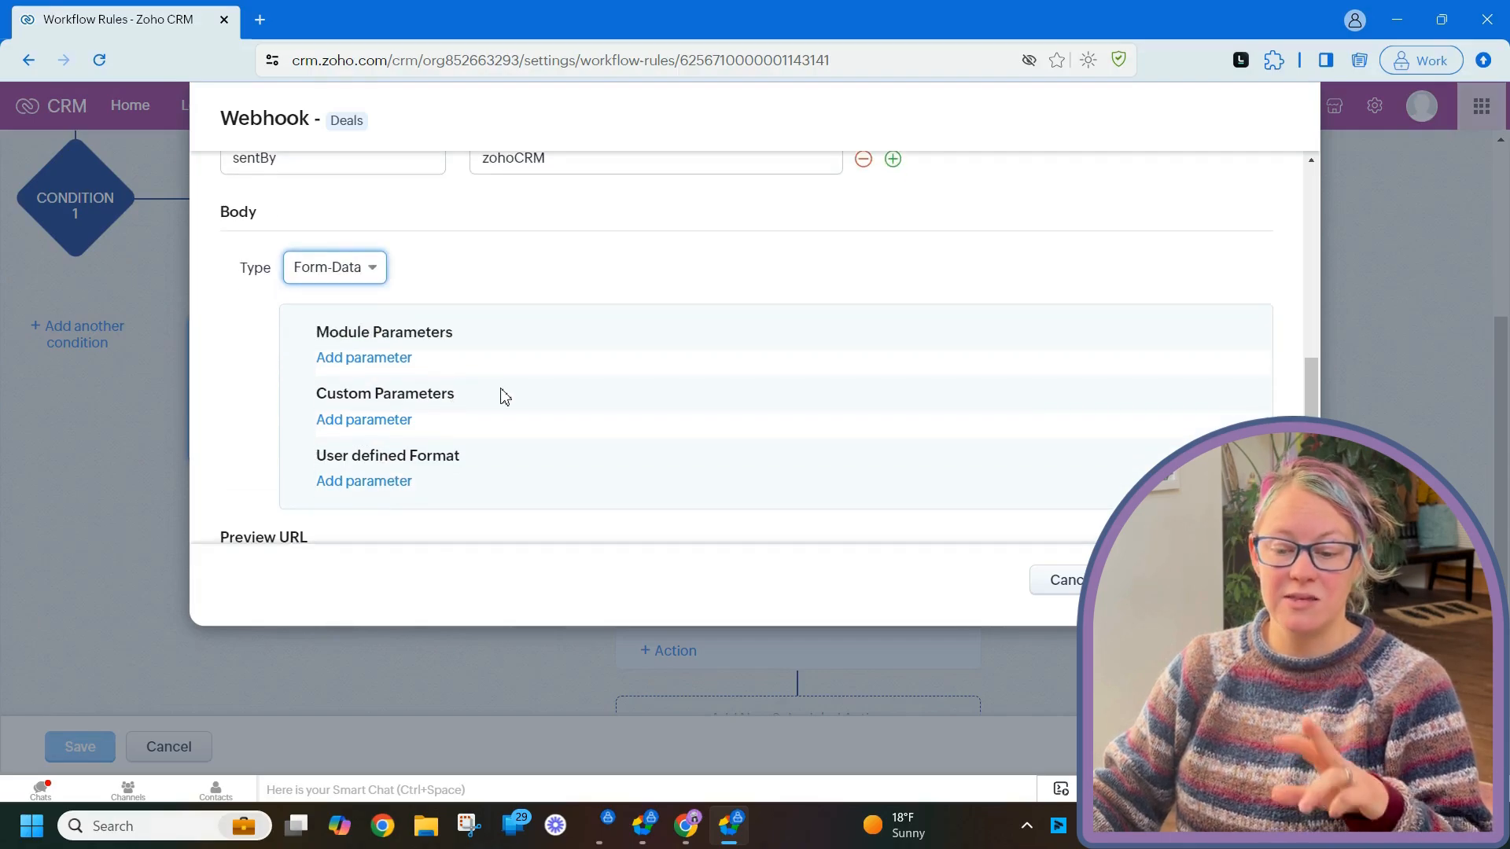
pyautogui.click(377, 359)
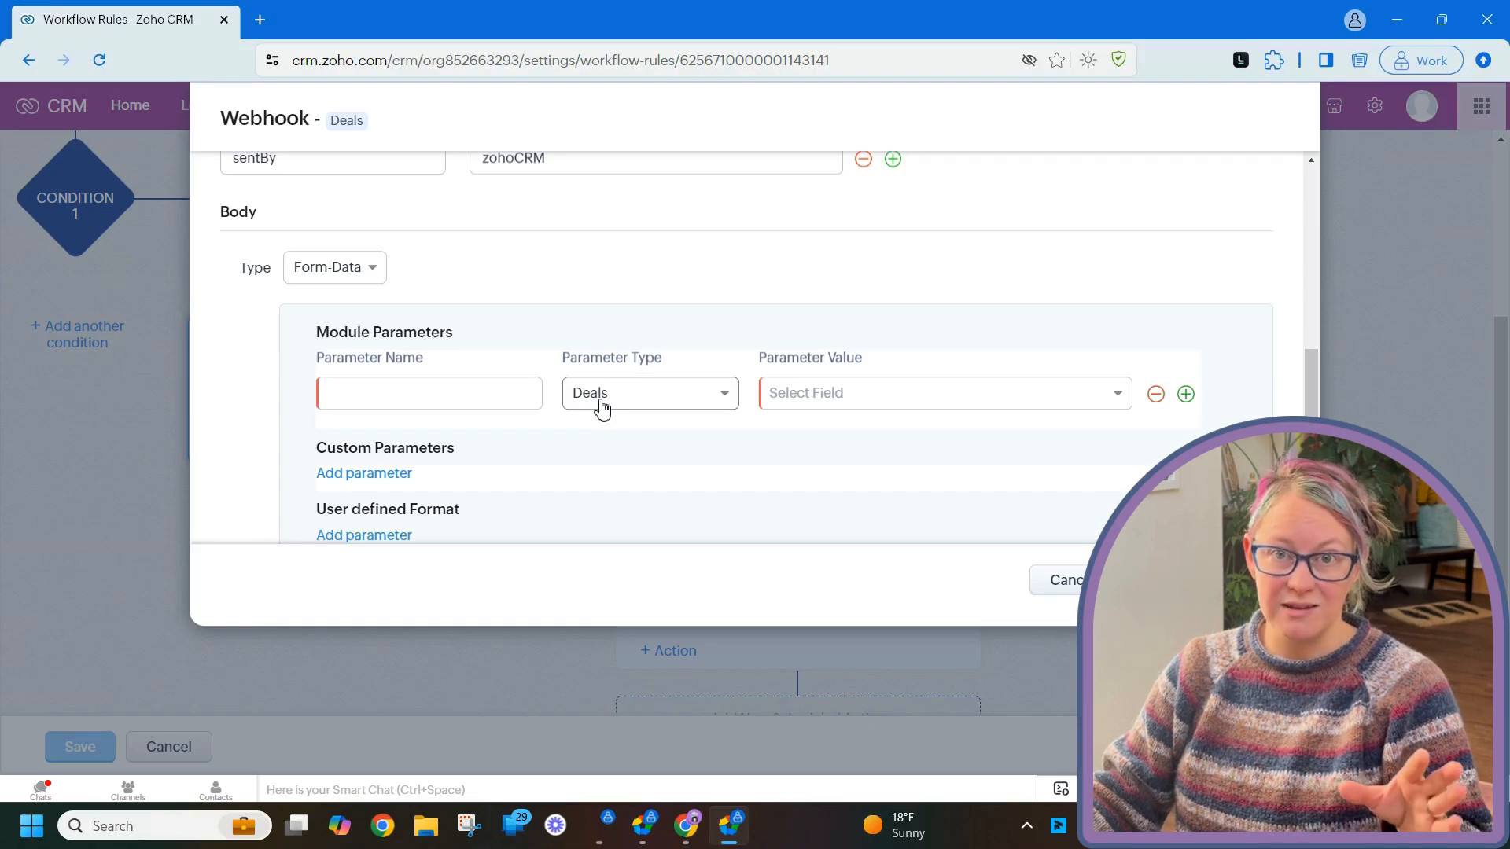
# - Check the new module parameter row's field and type lists, keeping Deals as the module
pyautogui.click(889, 399)
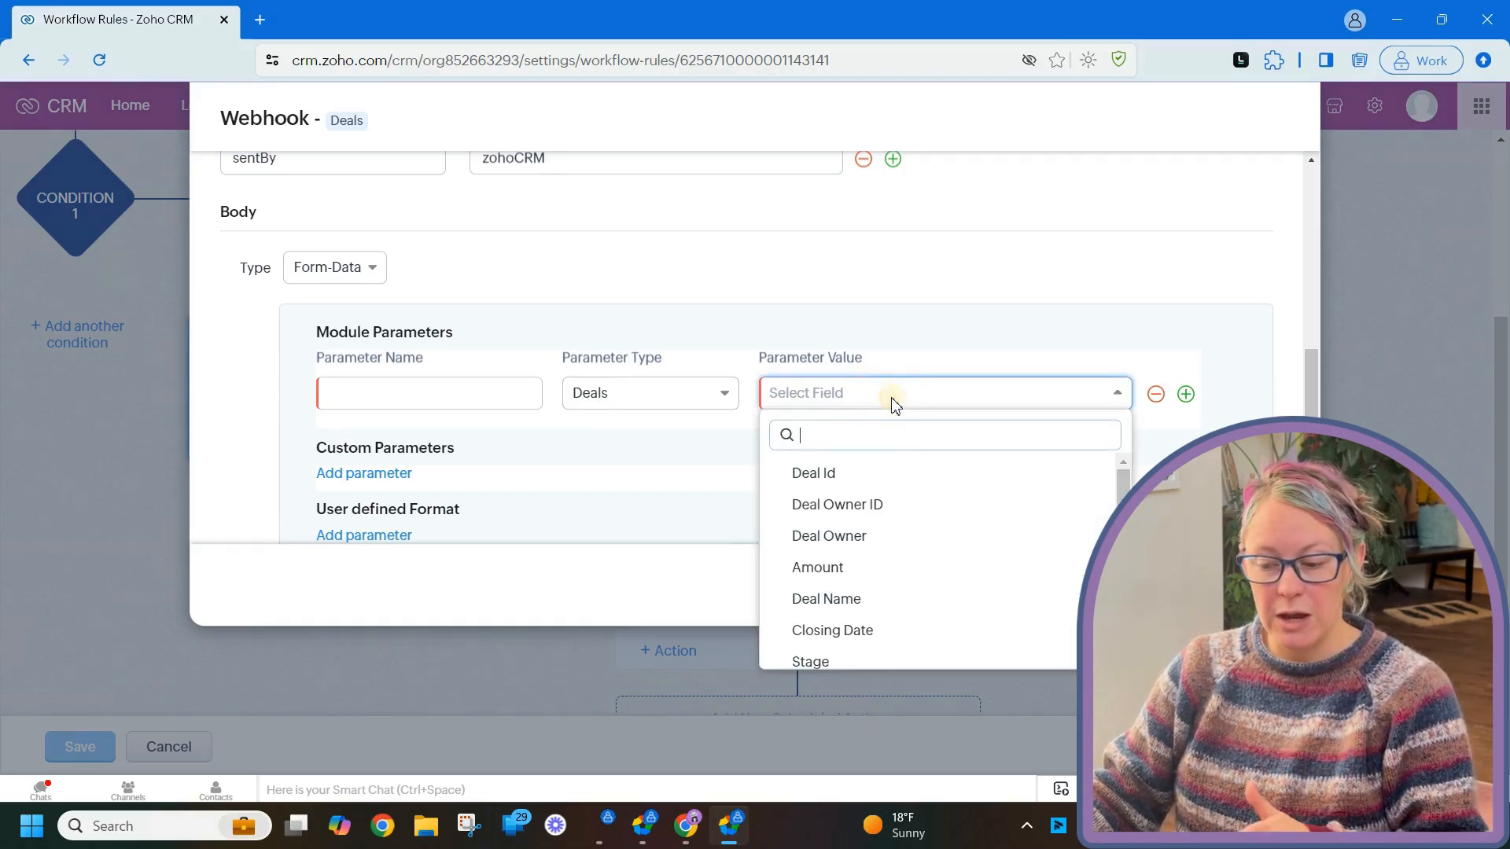
pyautogui.click(690, 393)
pyautogui.click(684, 394)
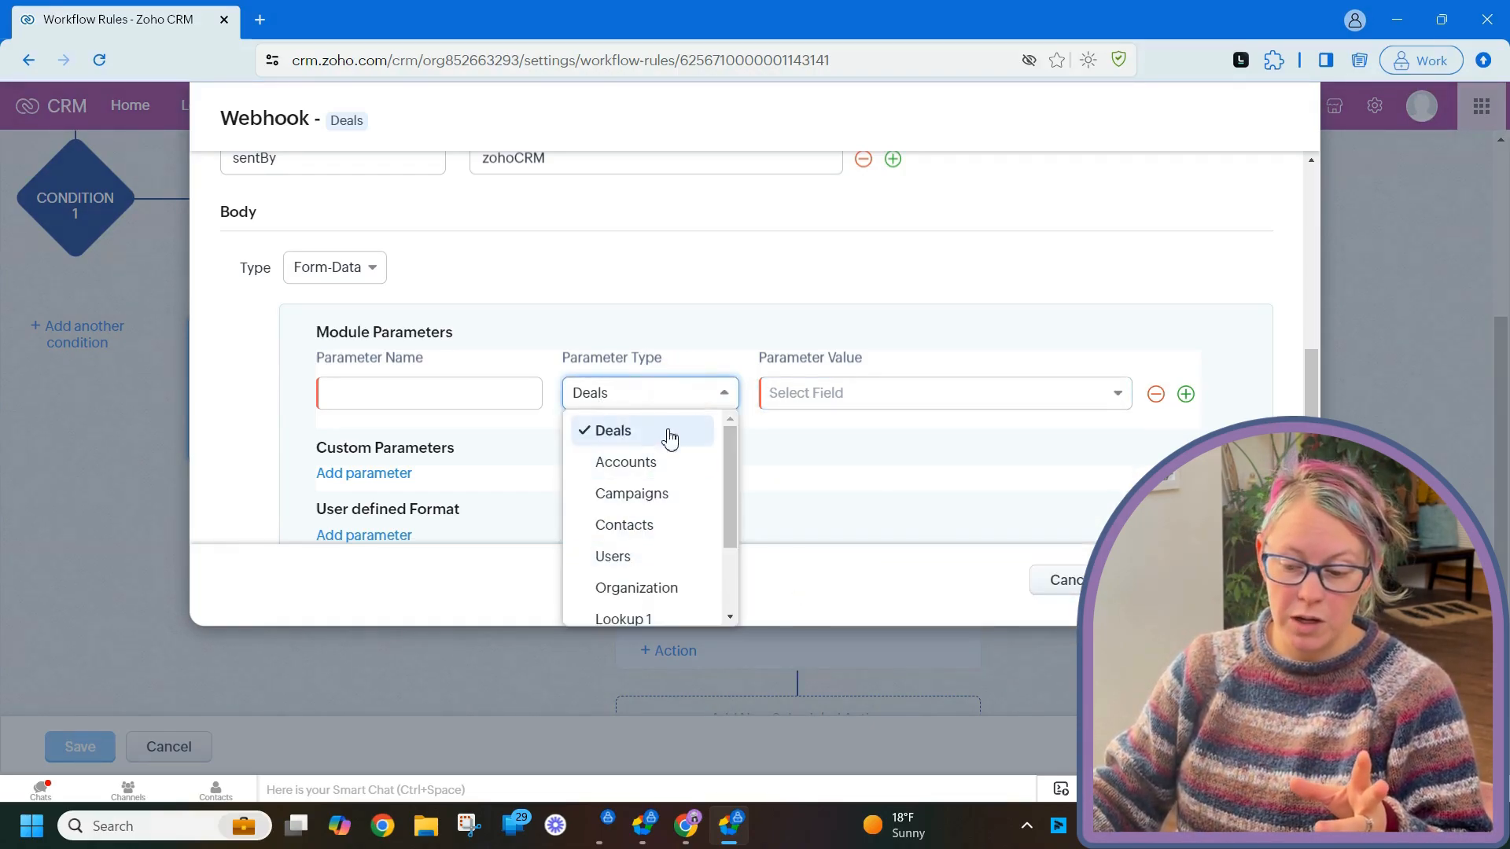
pyautogui.click(823, 447)
pyautogui.click(404, 391)
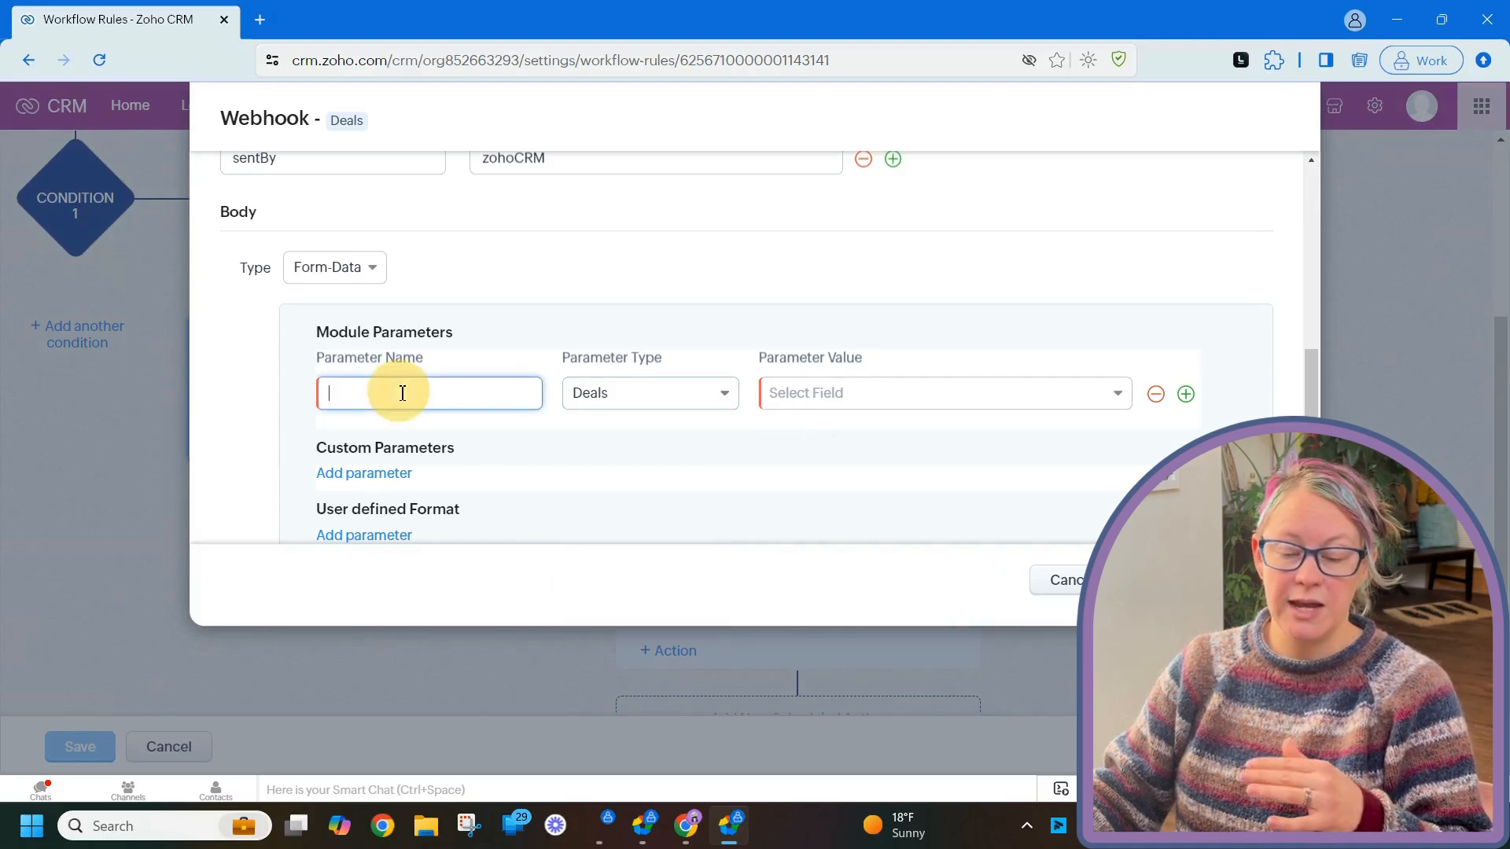
# - Add empty Custom Parameters and User defined Format rows to the Form-Data body
pyautogui.click(381, 472)
pyautogui.scroll(-2, 630, 438)
pyautogui.click(482, 400)
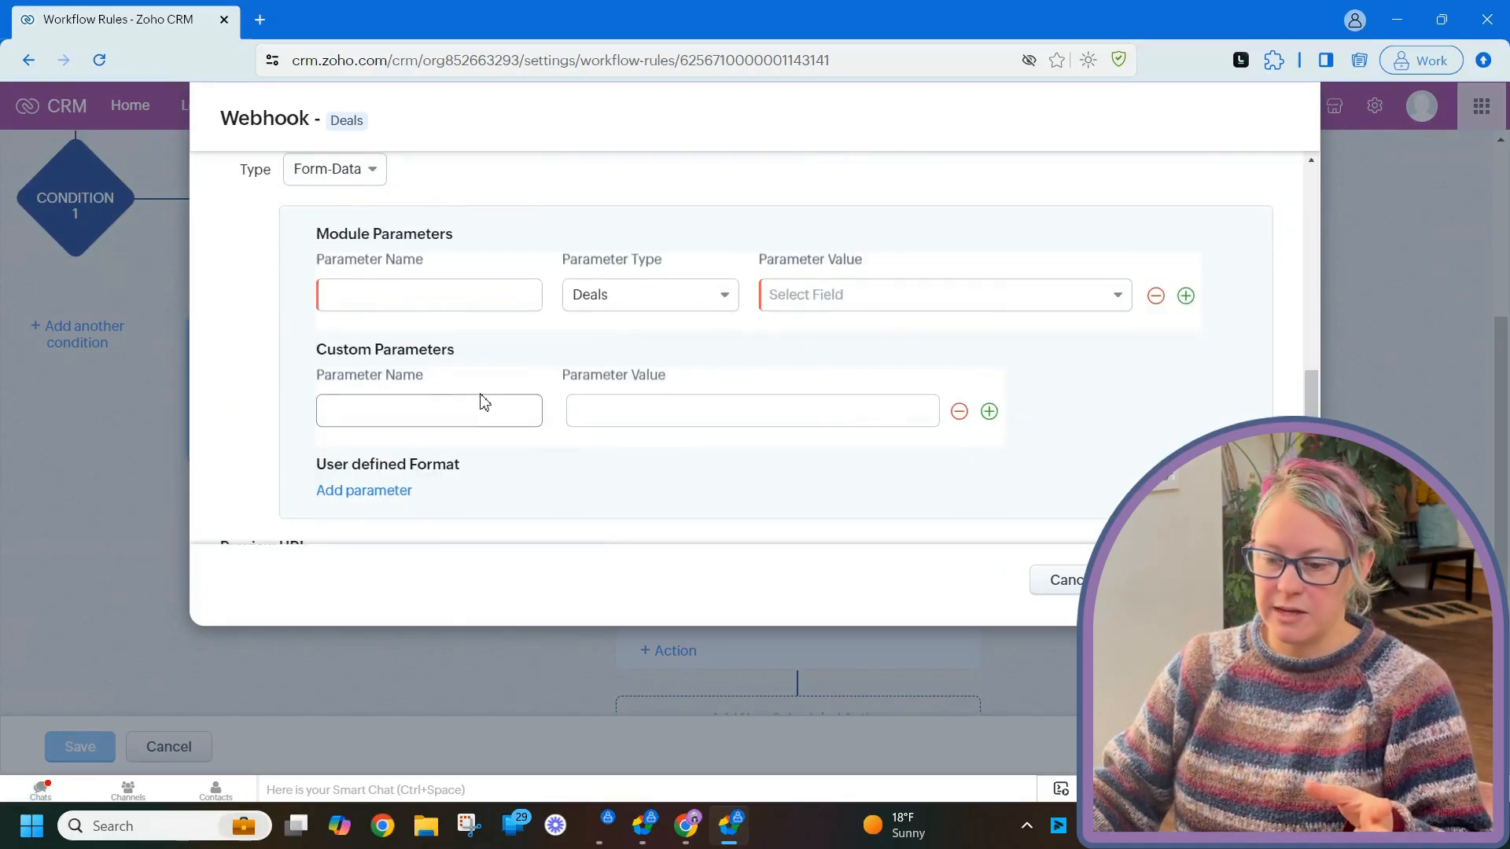
pyautogui.click(598, 407)
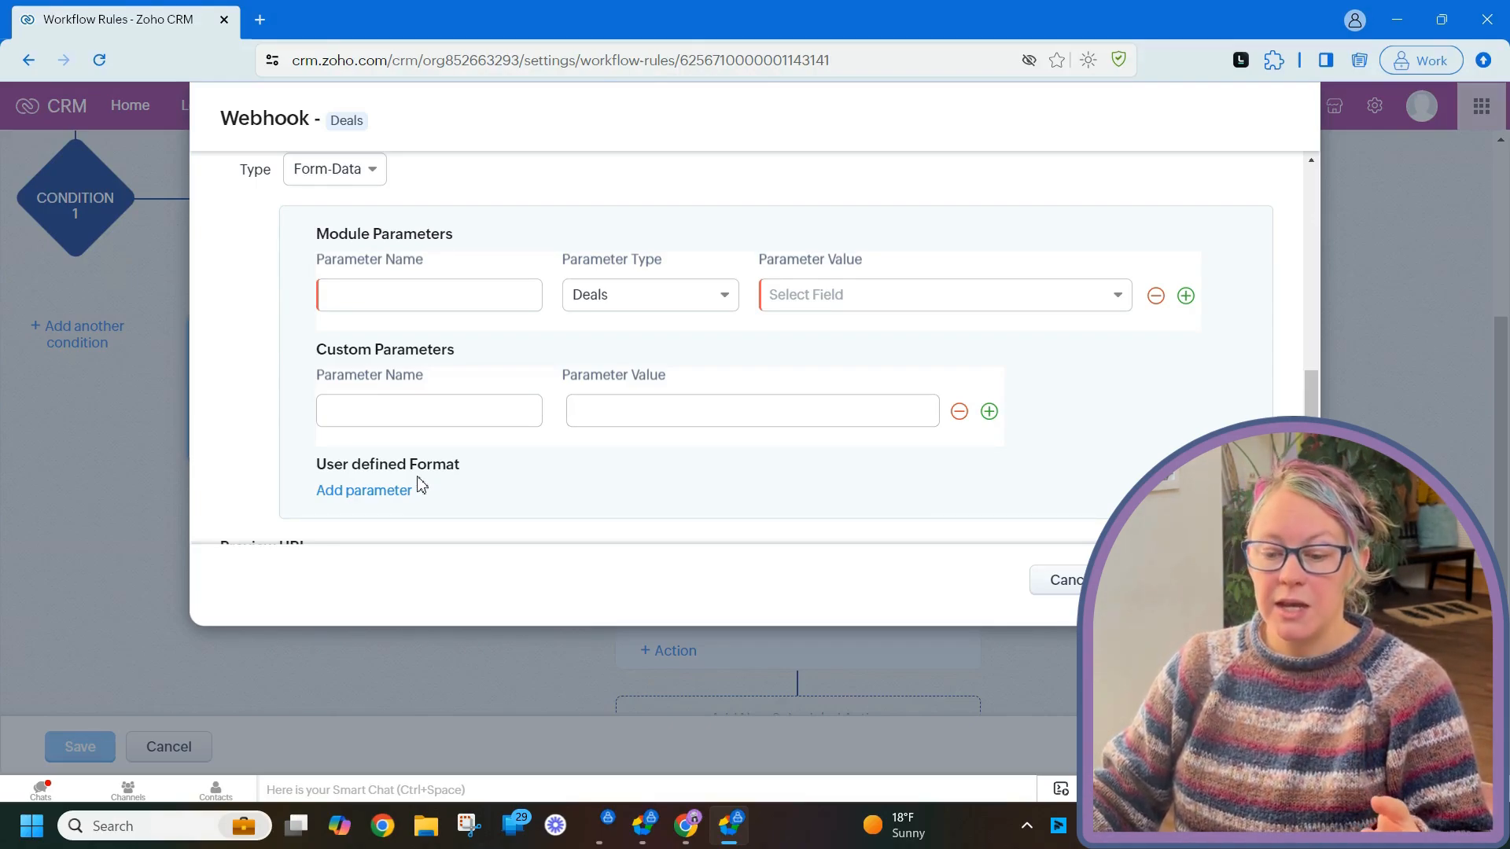
pyautogui.click(387, 504)
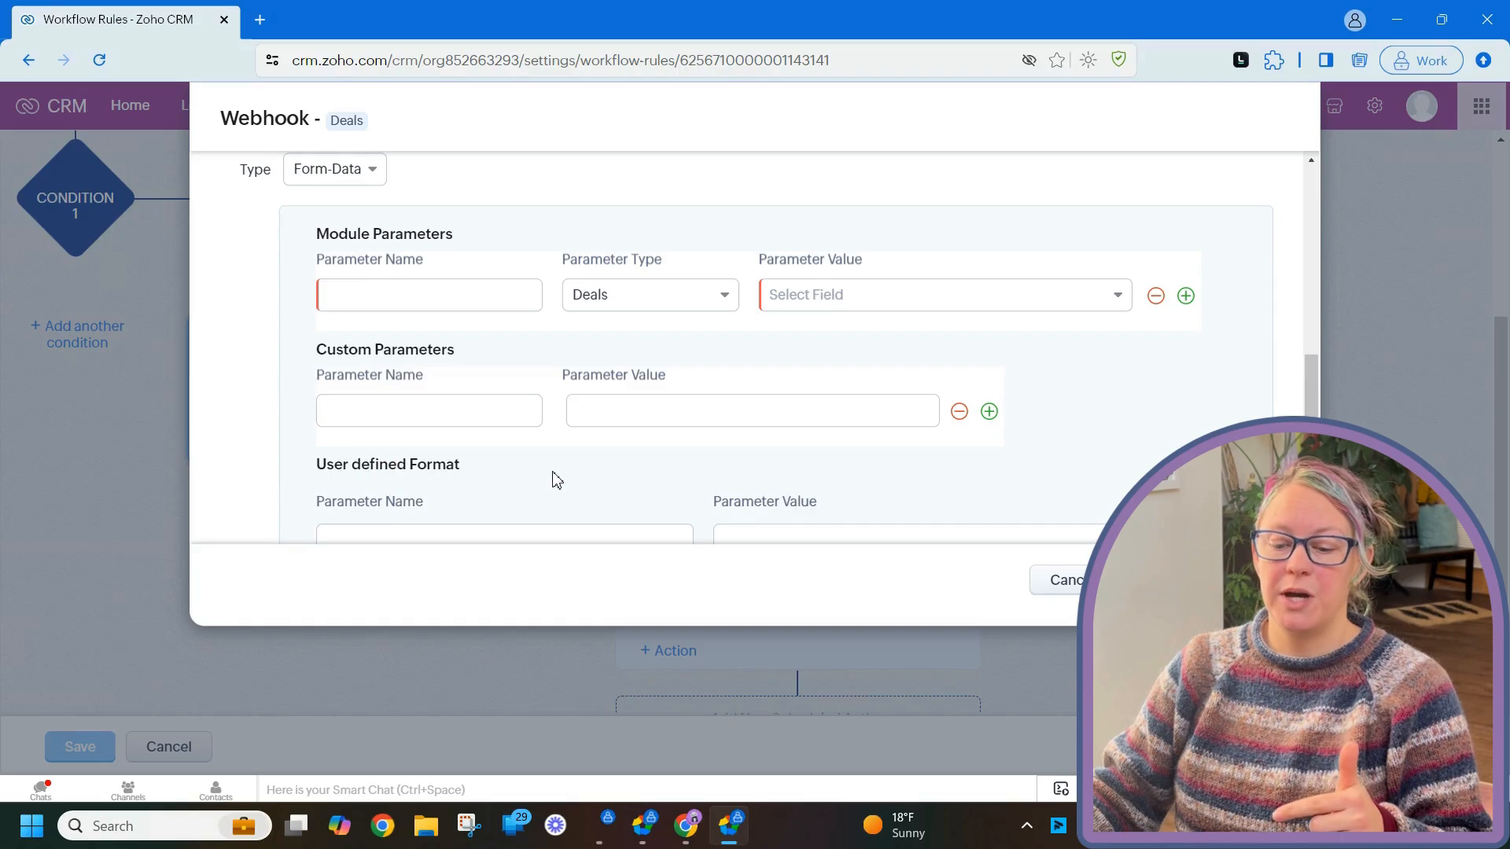
pyautogui.scroll(-1, 556, 480)
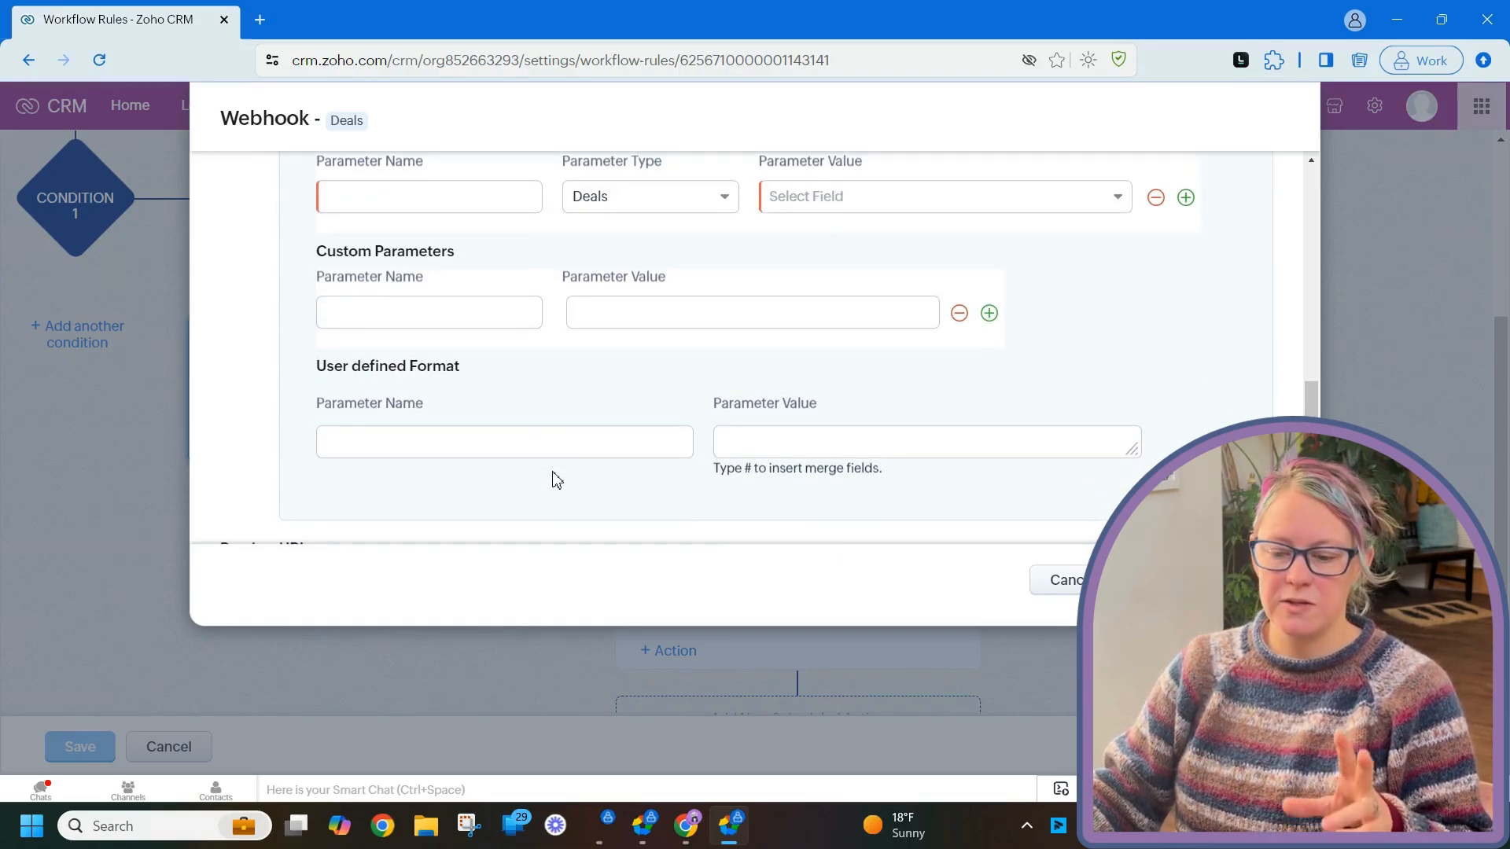
pyautogui.click(526, 442)
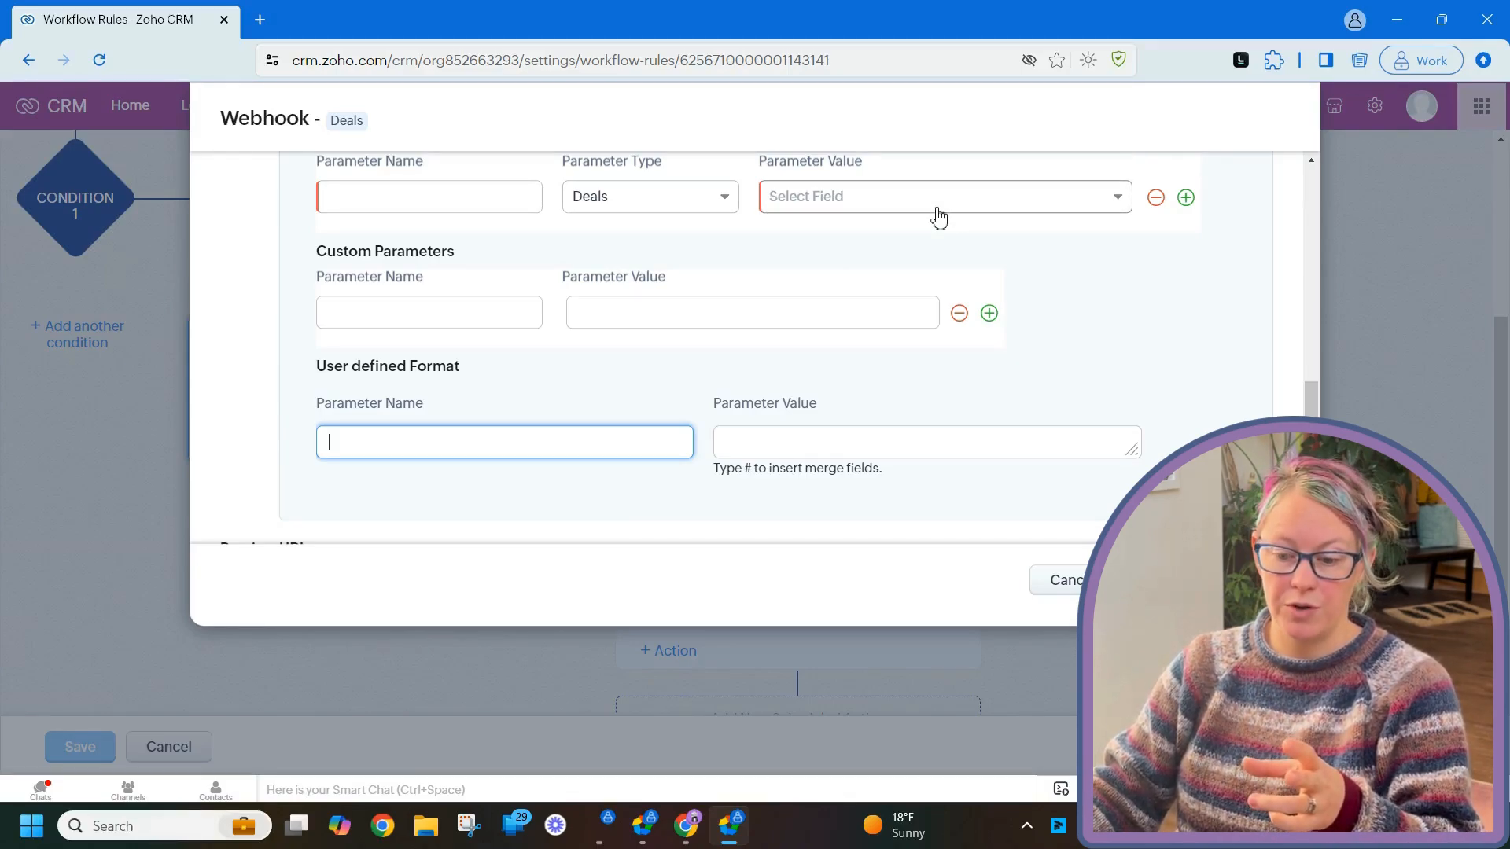
# - Name the parameter dealMap with value {dealId, dealName, dealOwner} using Deal Id, Name and Owner merge fields
pyautogui.write('de')
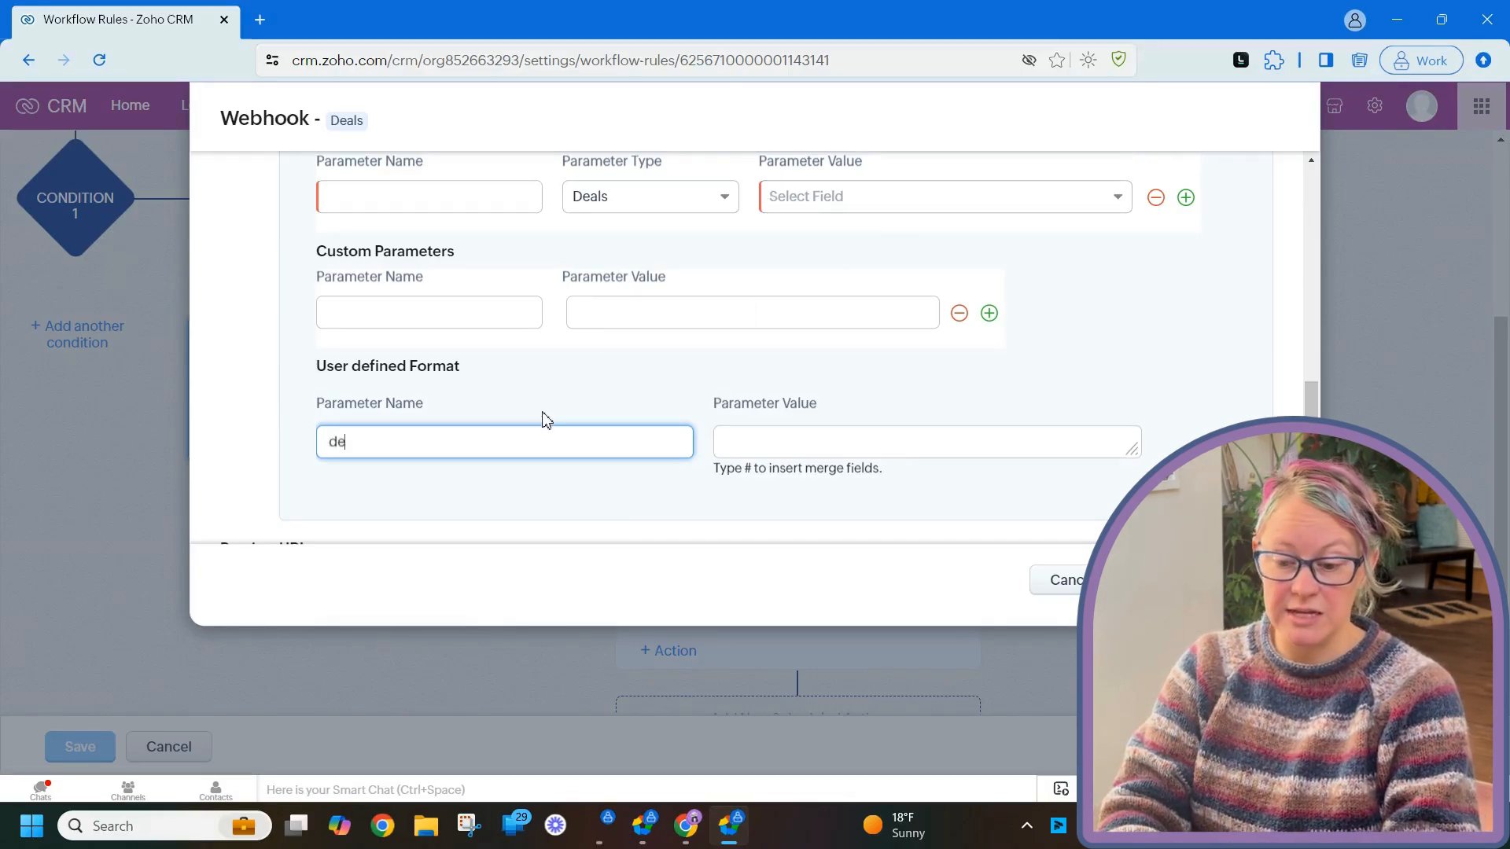
pyautogui.write('alMap')
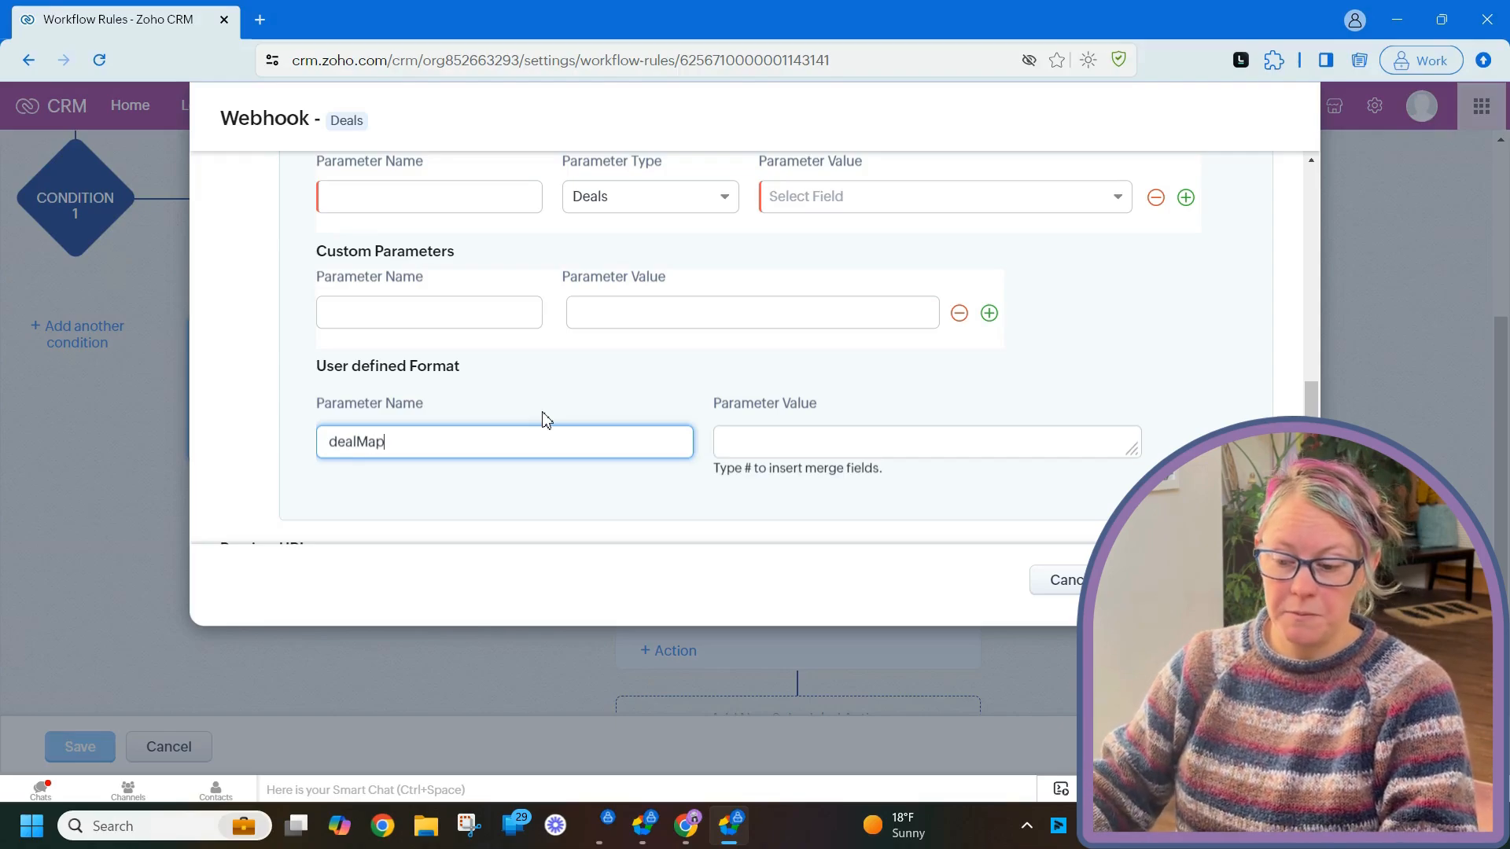
pyautogui.click(772, 442)
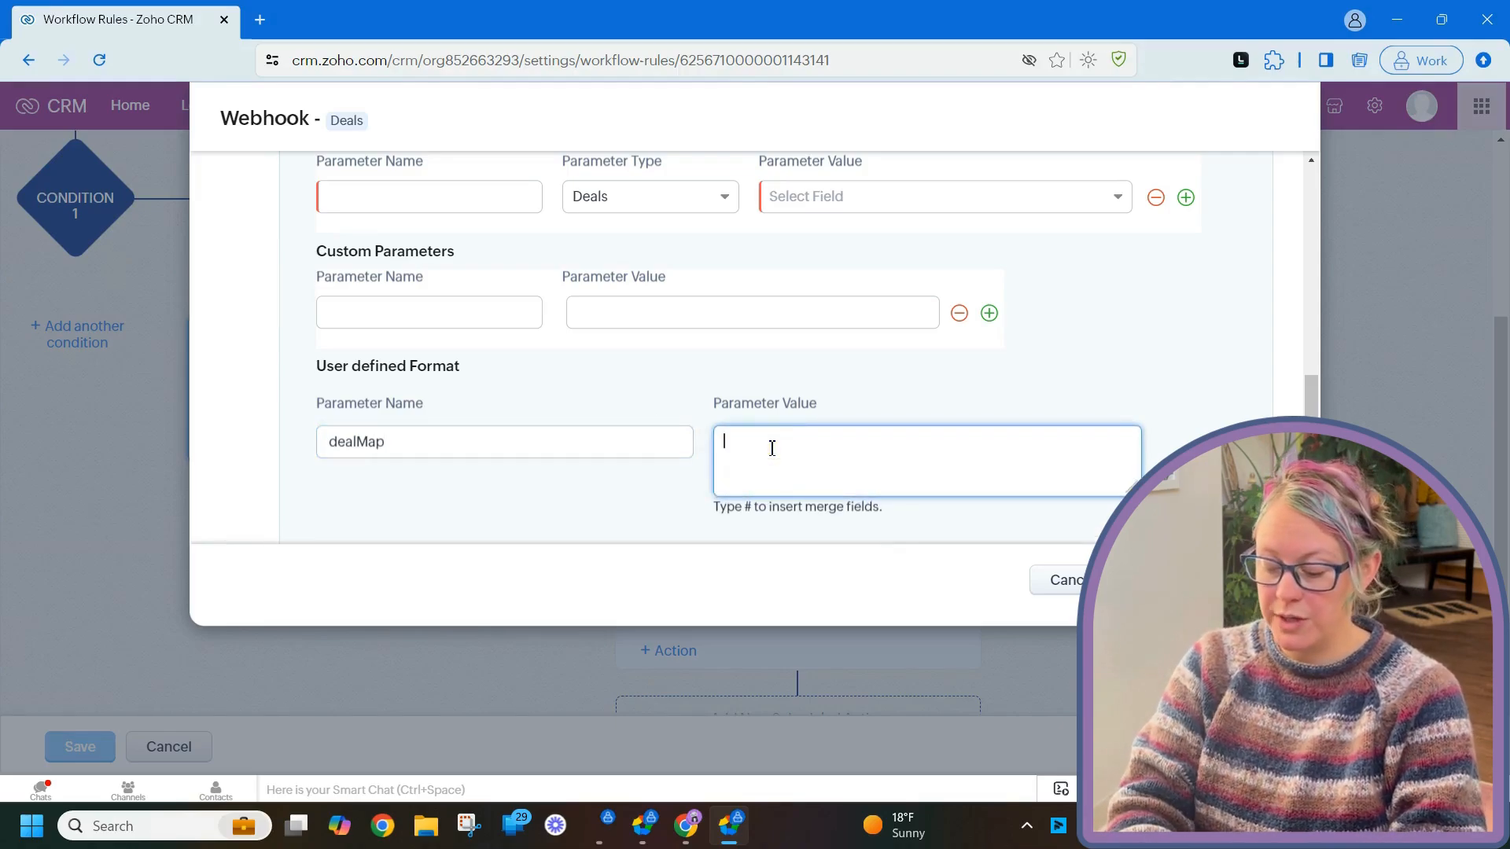
pyautogui.write('{')
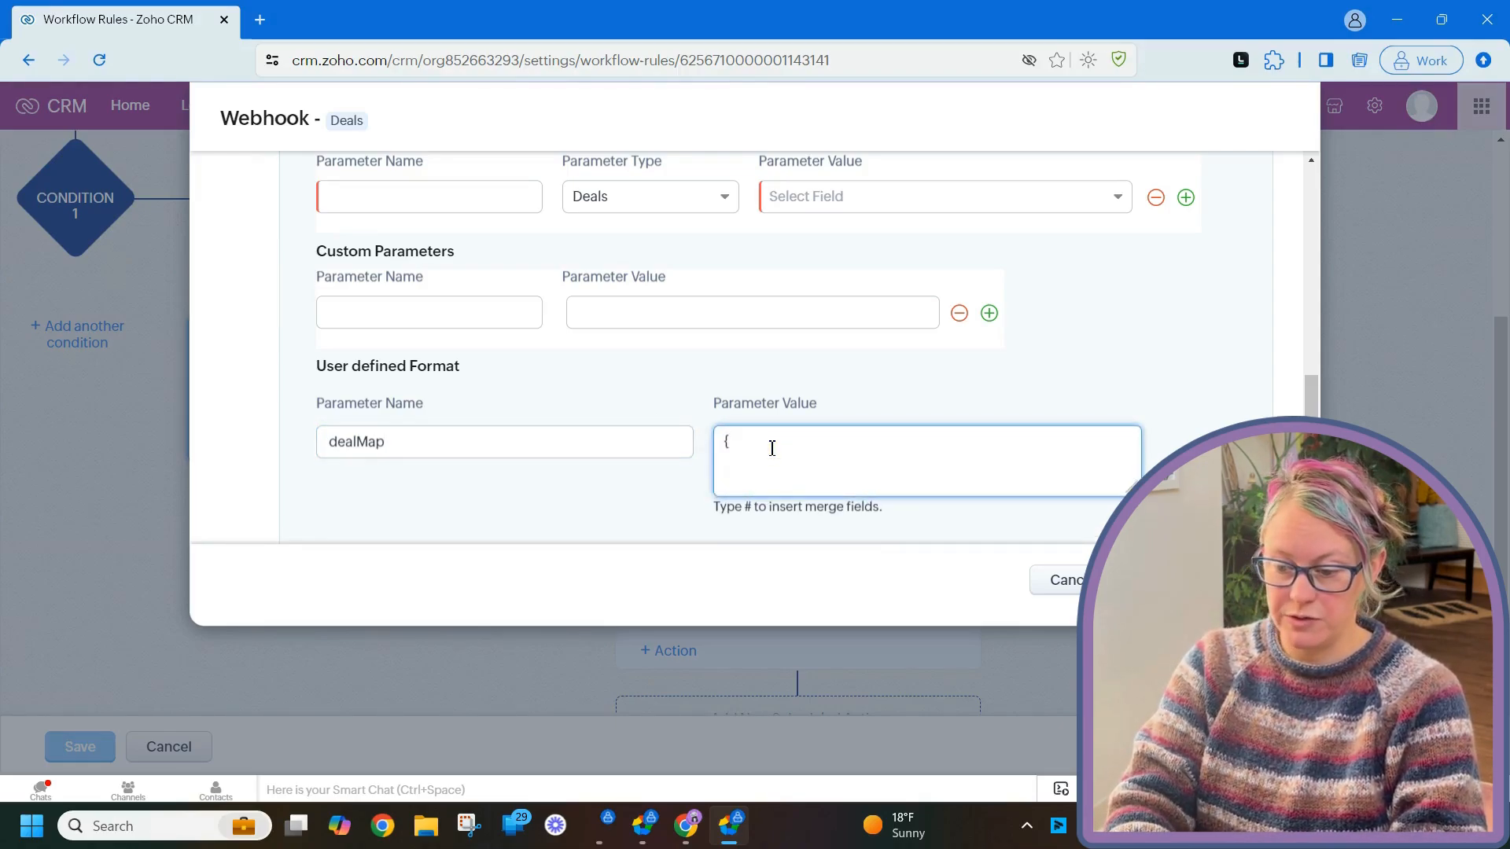
pyautogui.write('dealId')
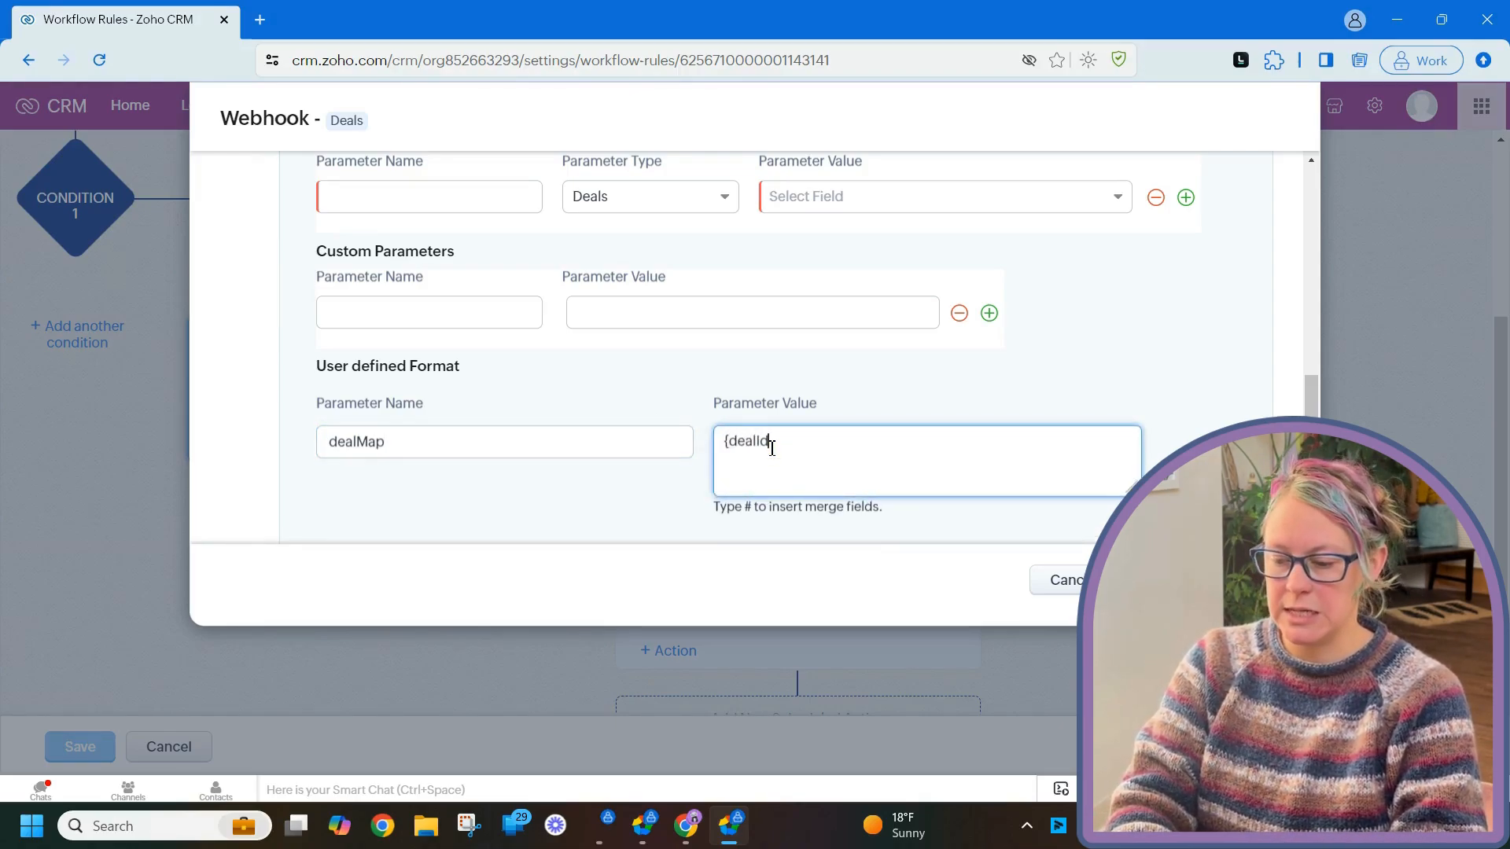
pyautogui.write(':#')
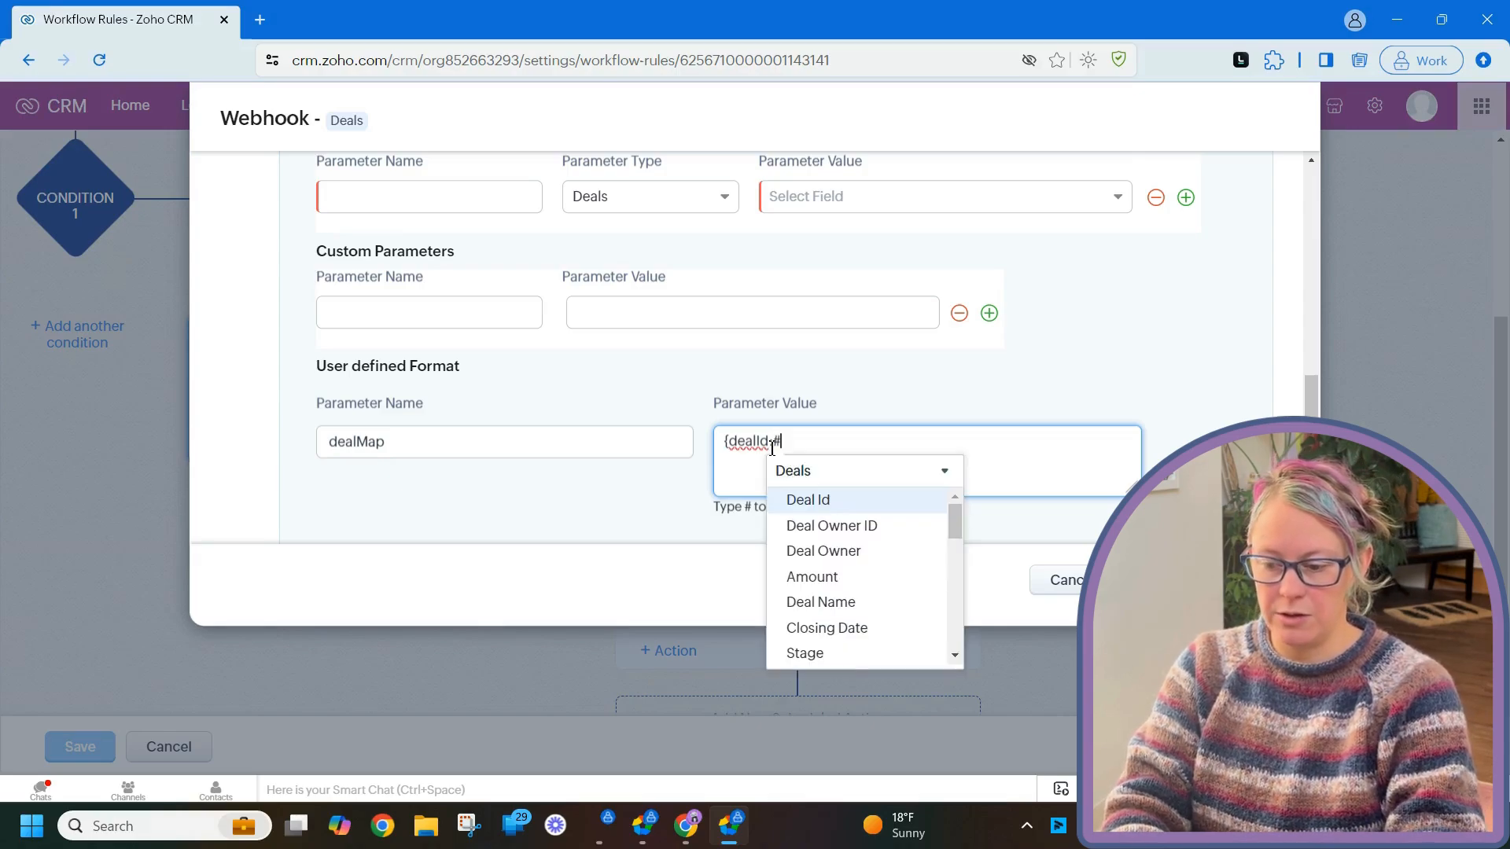
pyautogui.click(854, 500)
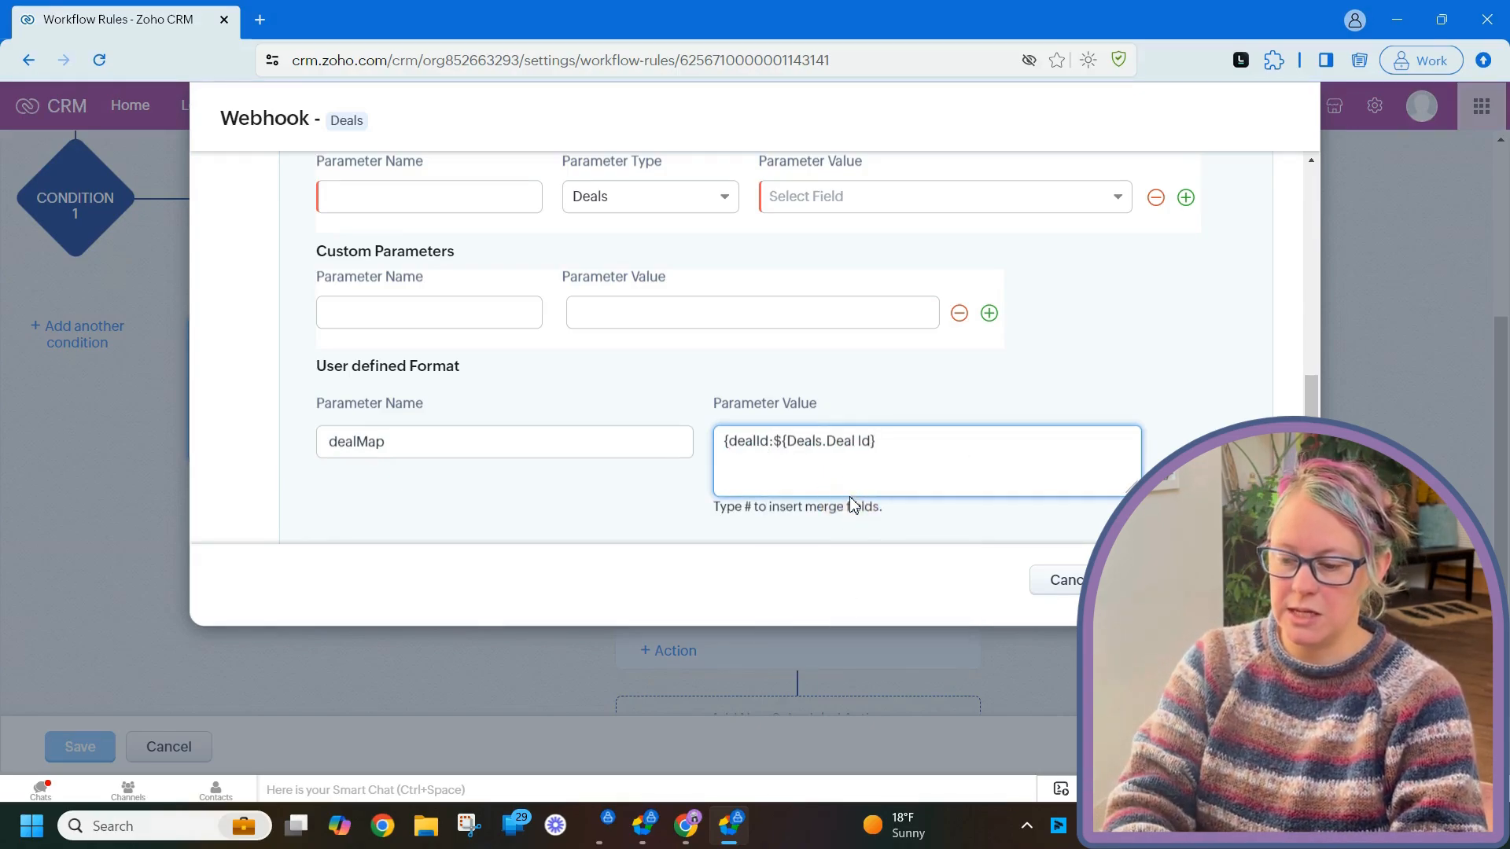
pyautogui.write(',dealName')
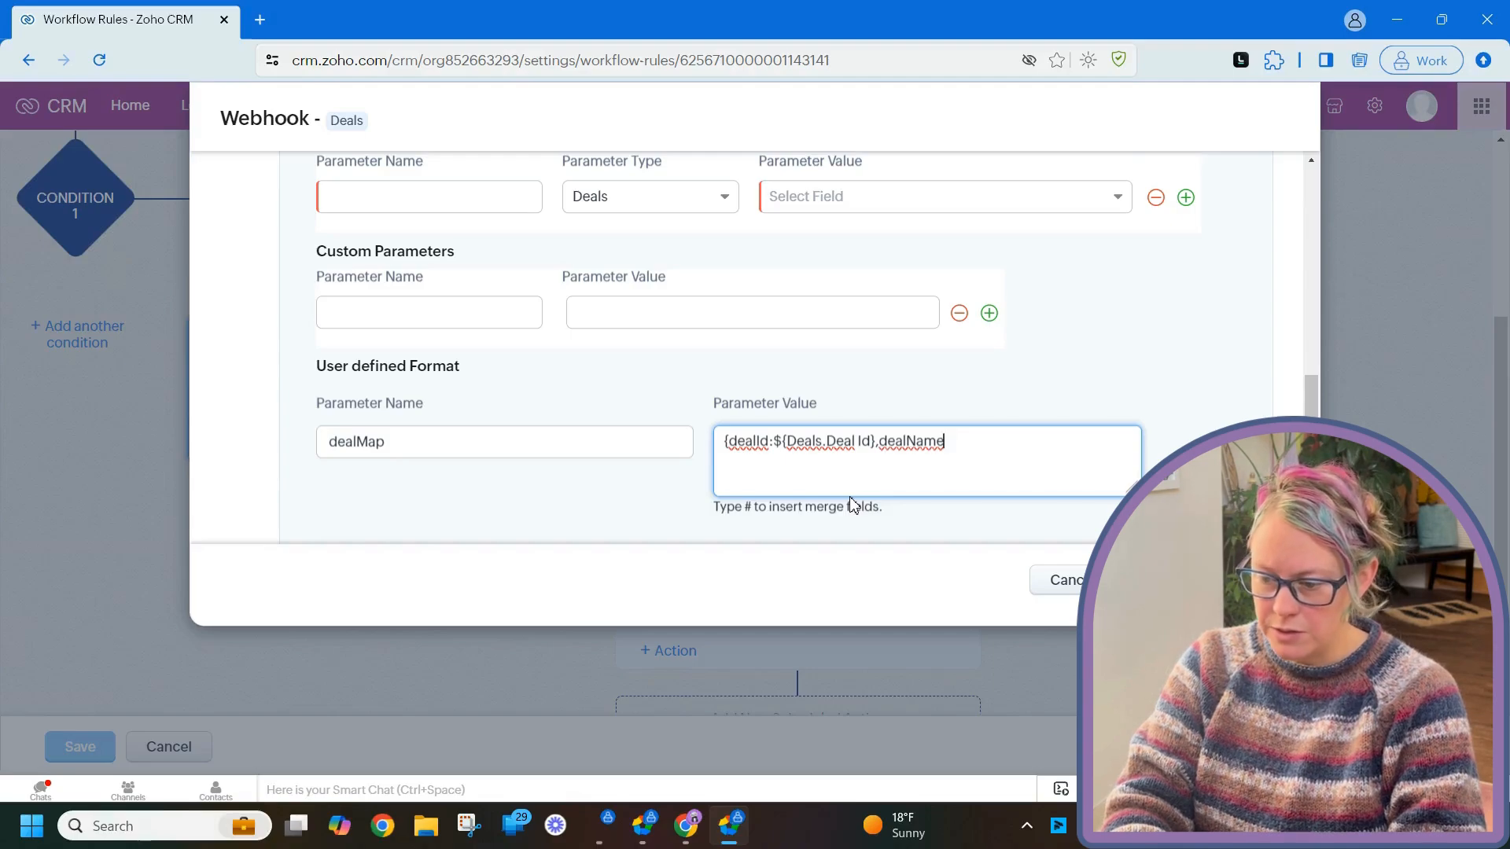
pyautogui.write(':#')
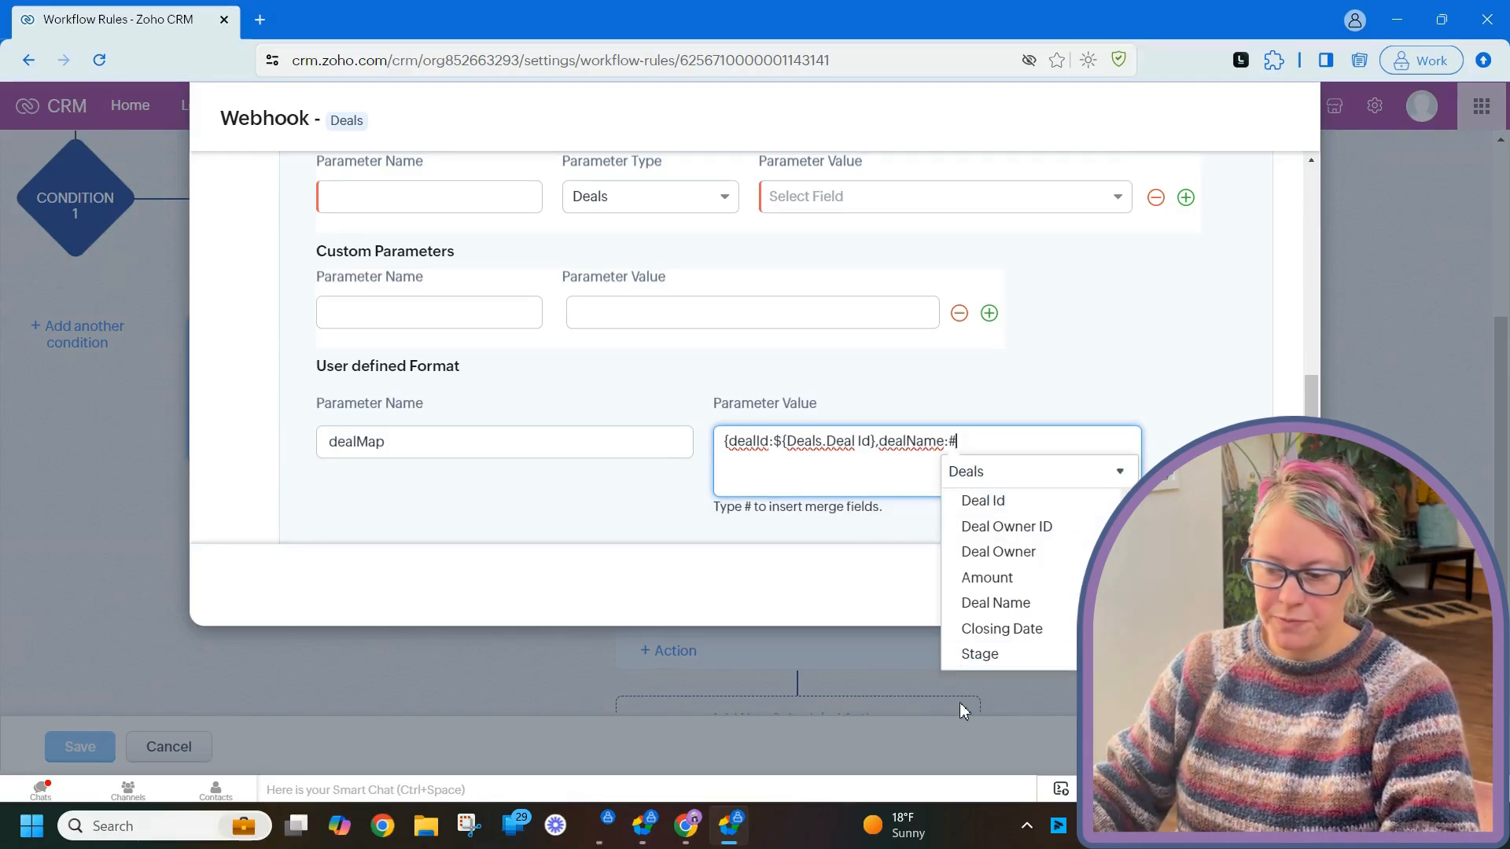
pyautogui.click(1019, 607)
pyautogui.write(',')
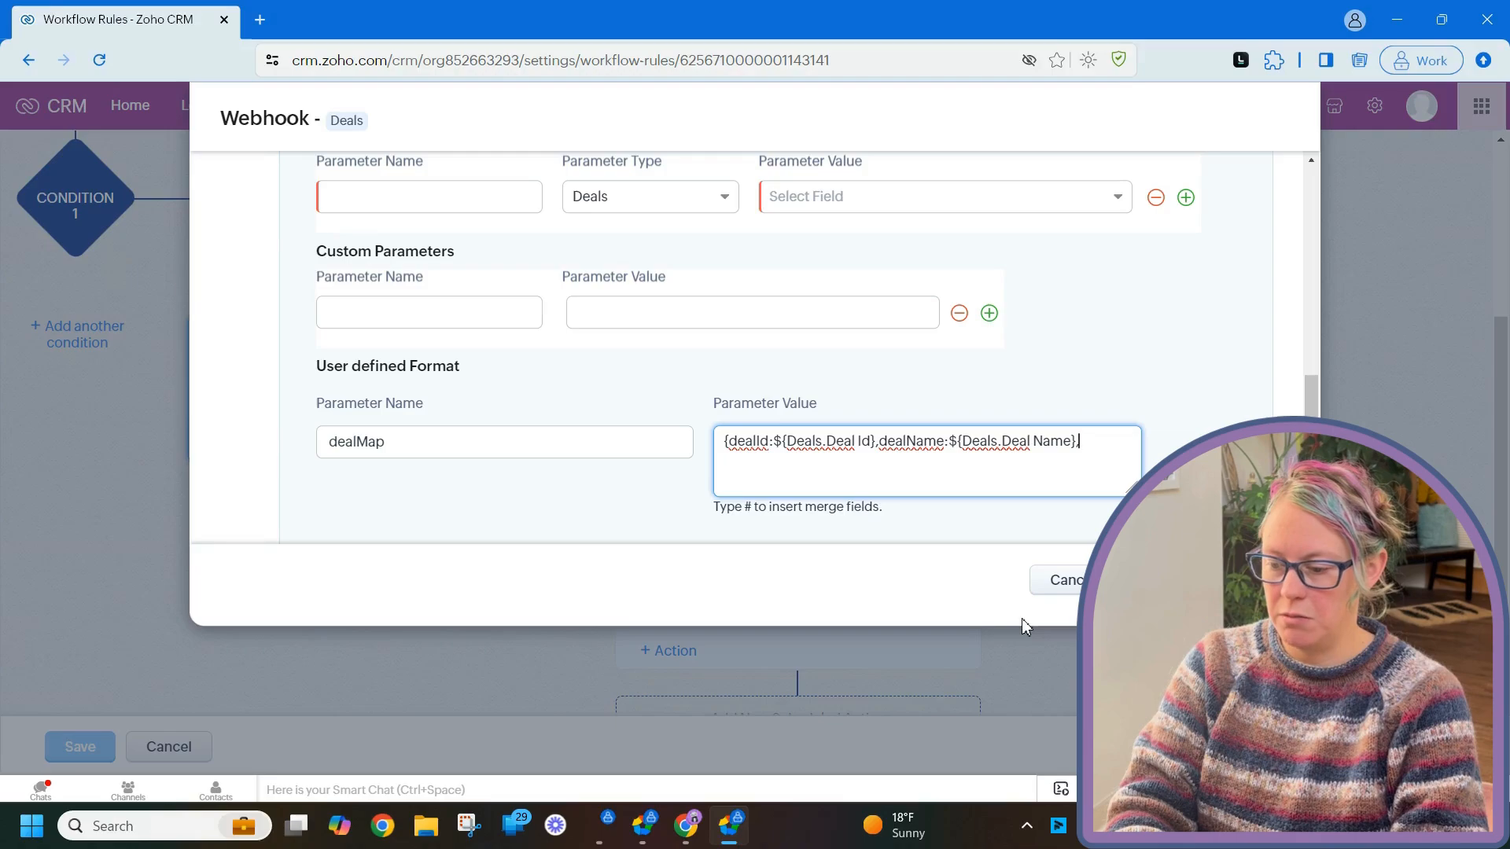
pyautogui.write('dealOwner')
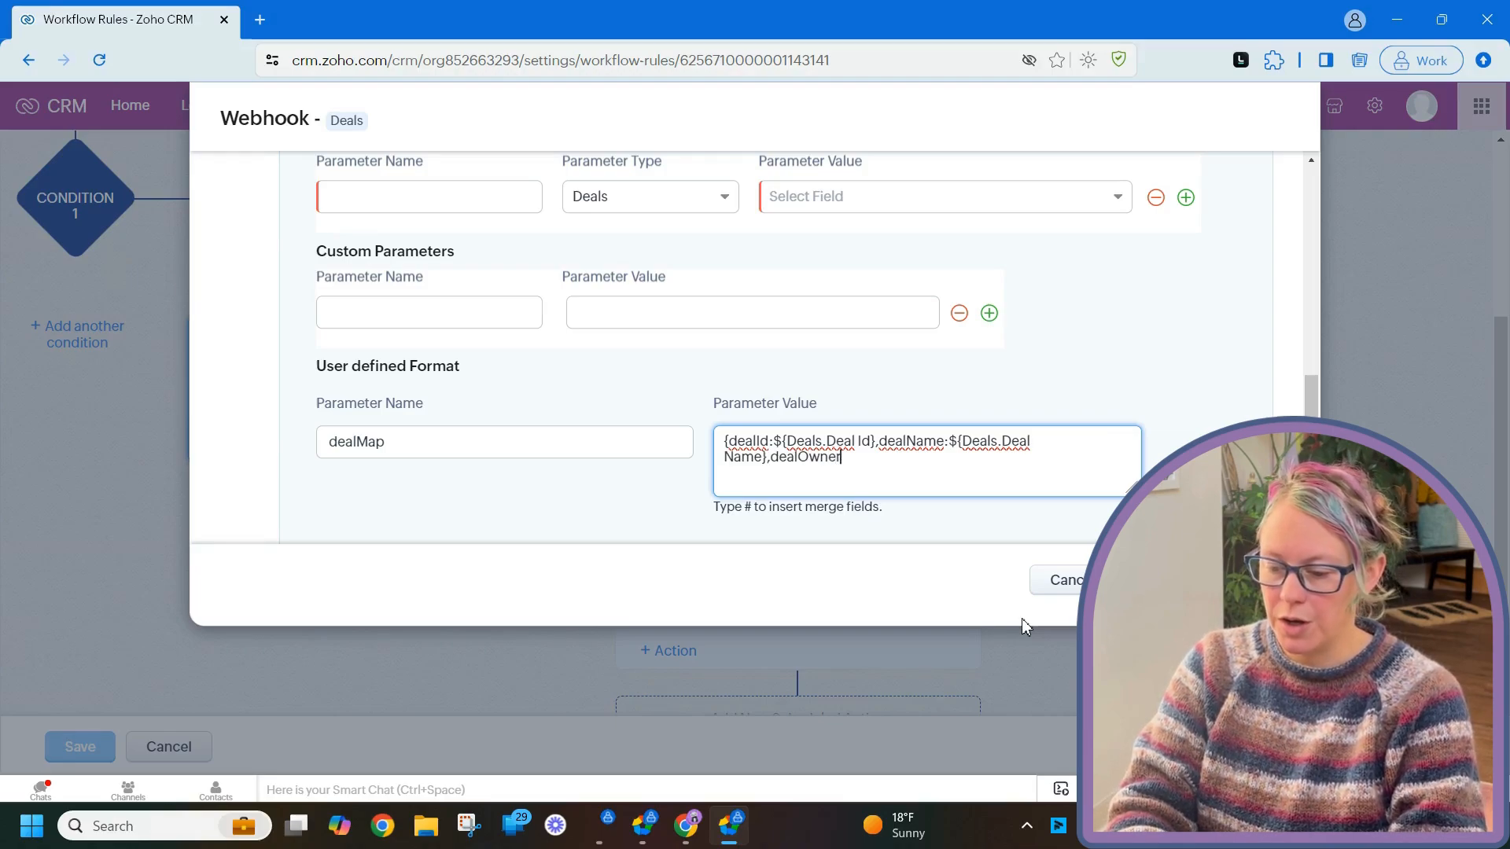
pyautogui.write(':#')
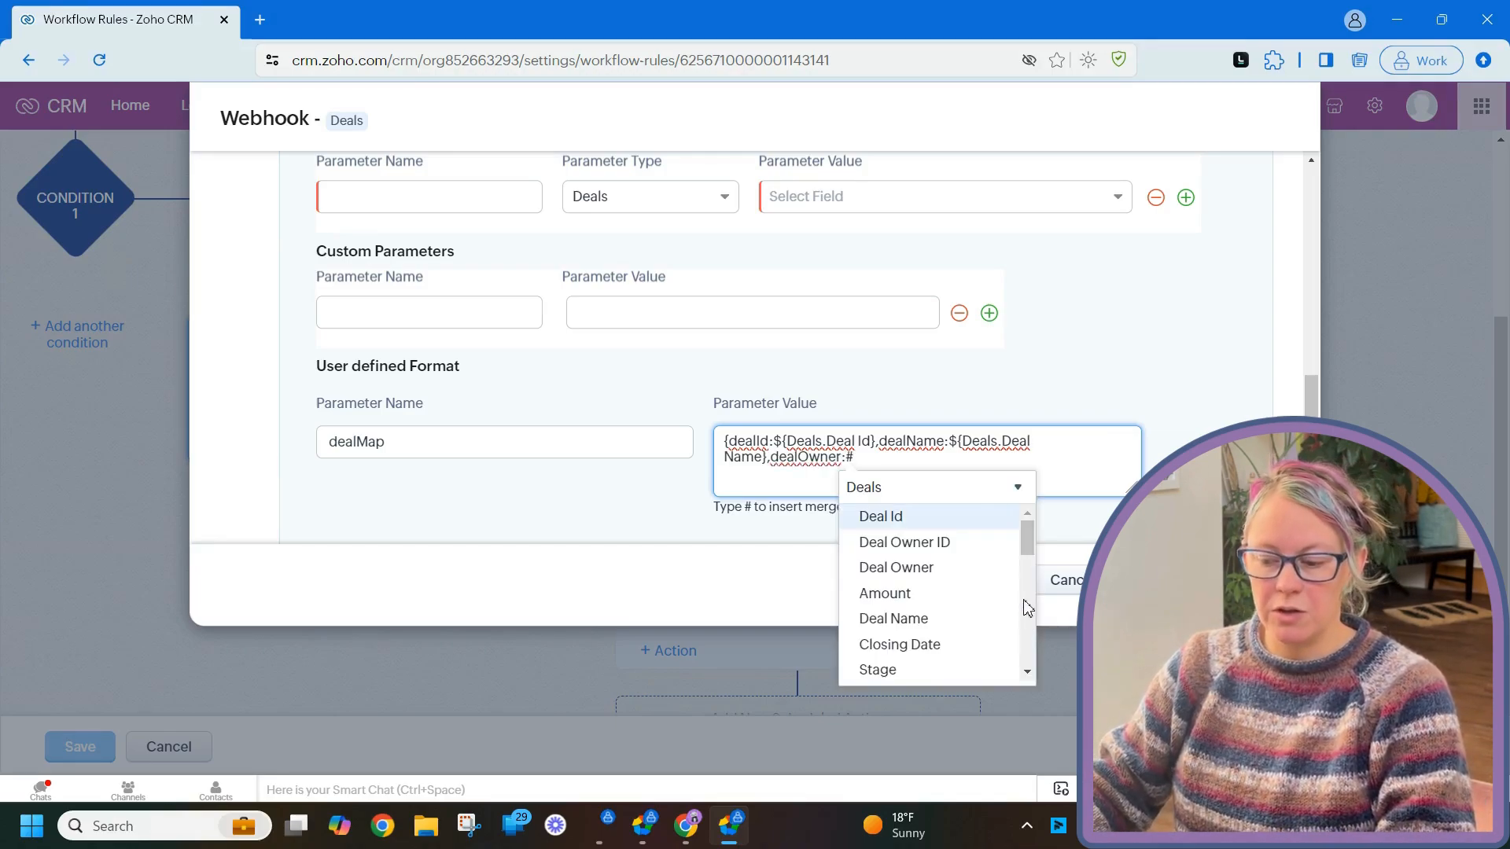
pyautogui.click(928, 568)
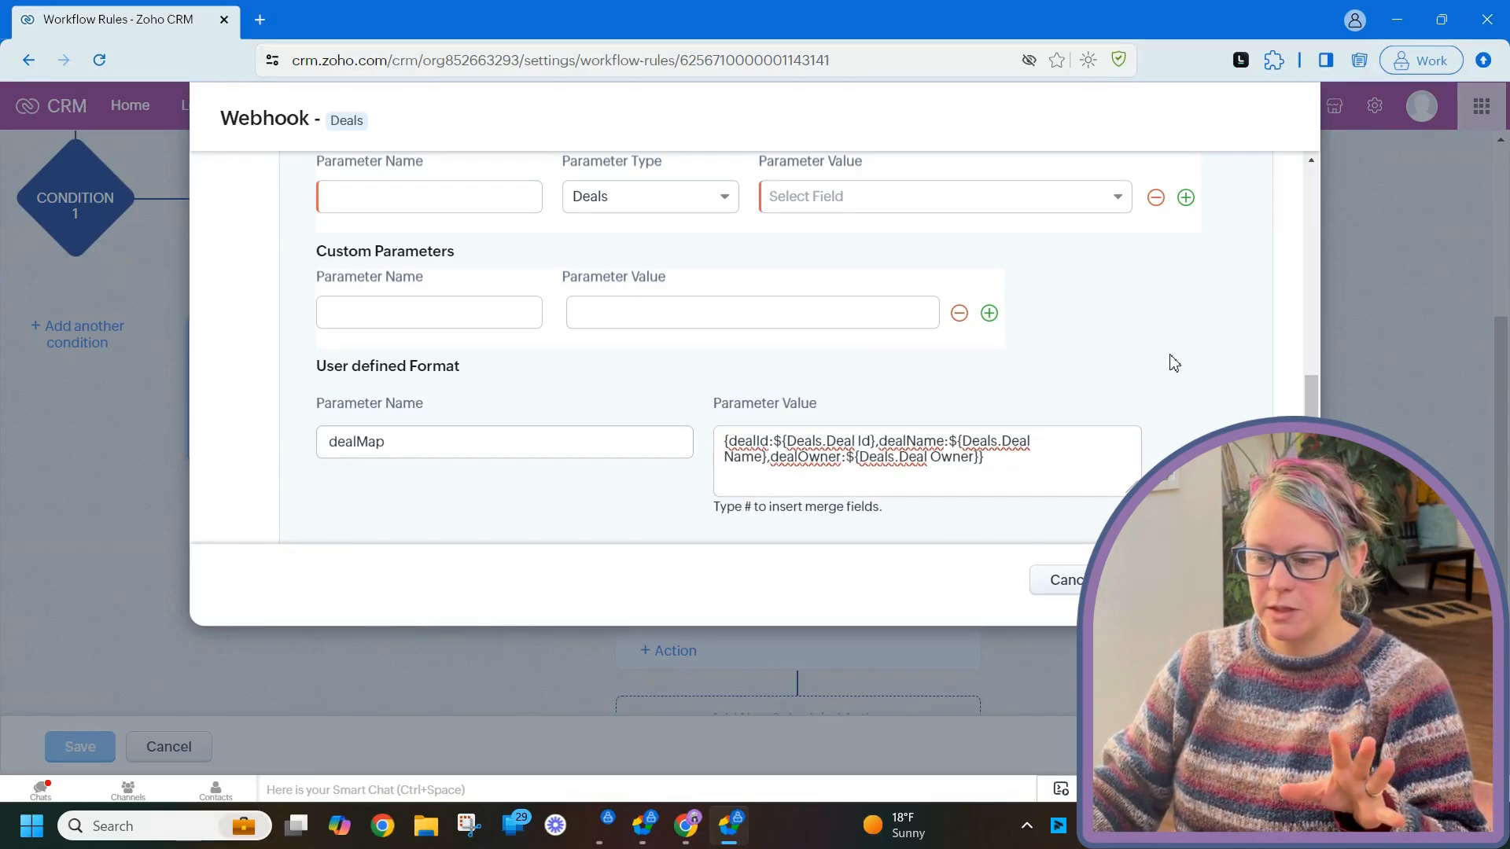
pyautogui.scroll(-3, 1170, 366)
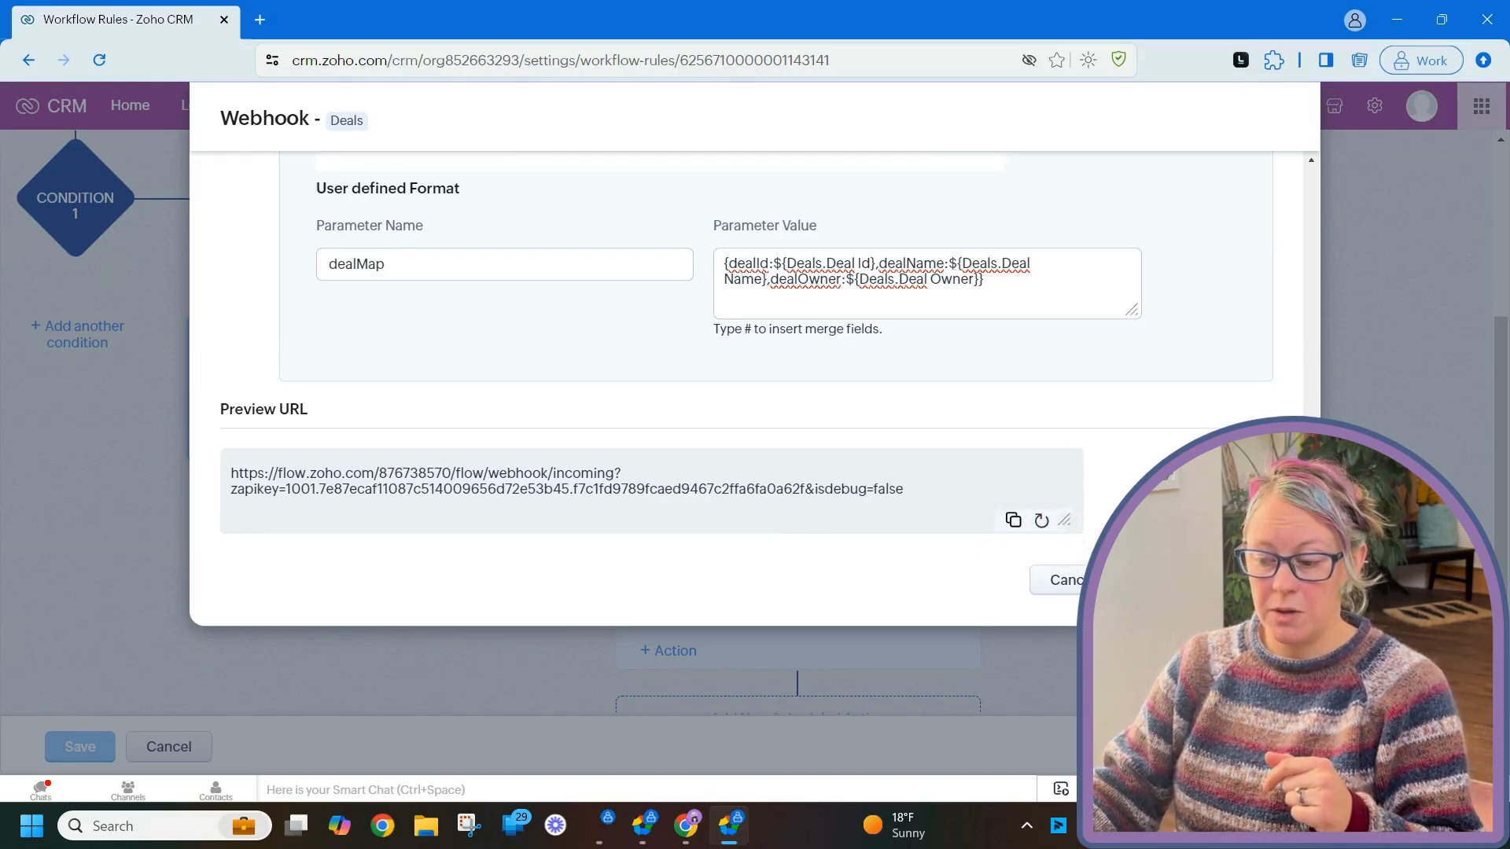
# - Delete the empty custom and module parameter rows and save the webhook
pyautogui.scroll(4, 944, 331)
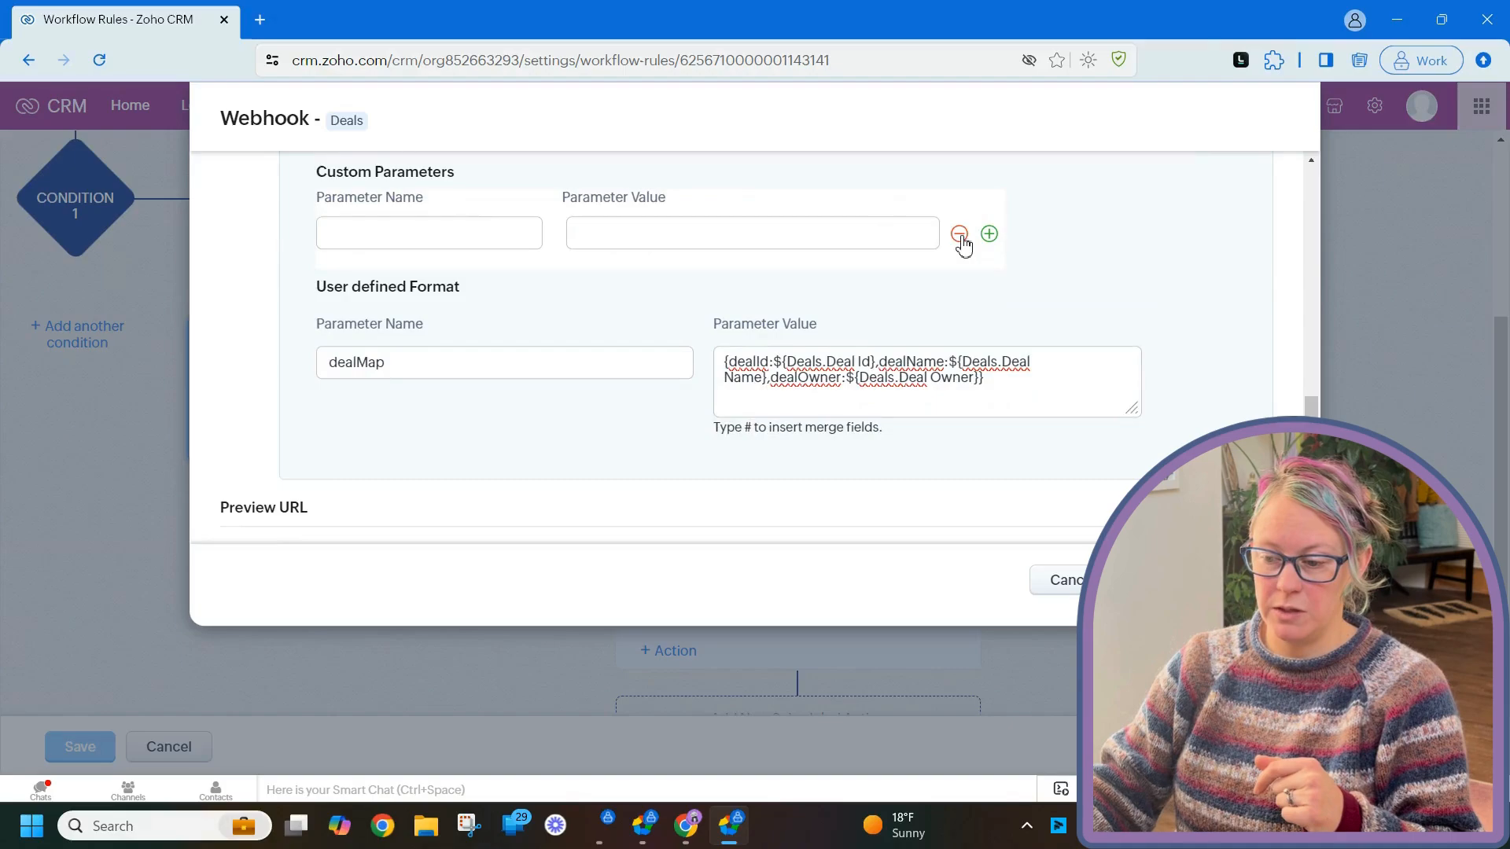
pyautogui.click(957, 236)
pyautogui.scroll(5, 1066, 330)
pyautogui.click(1157, 311)
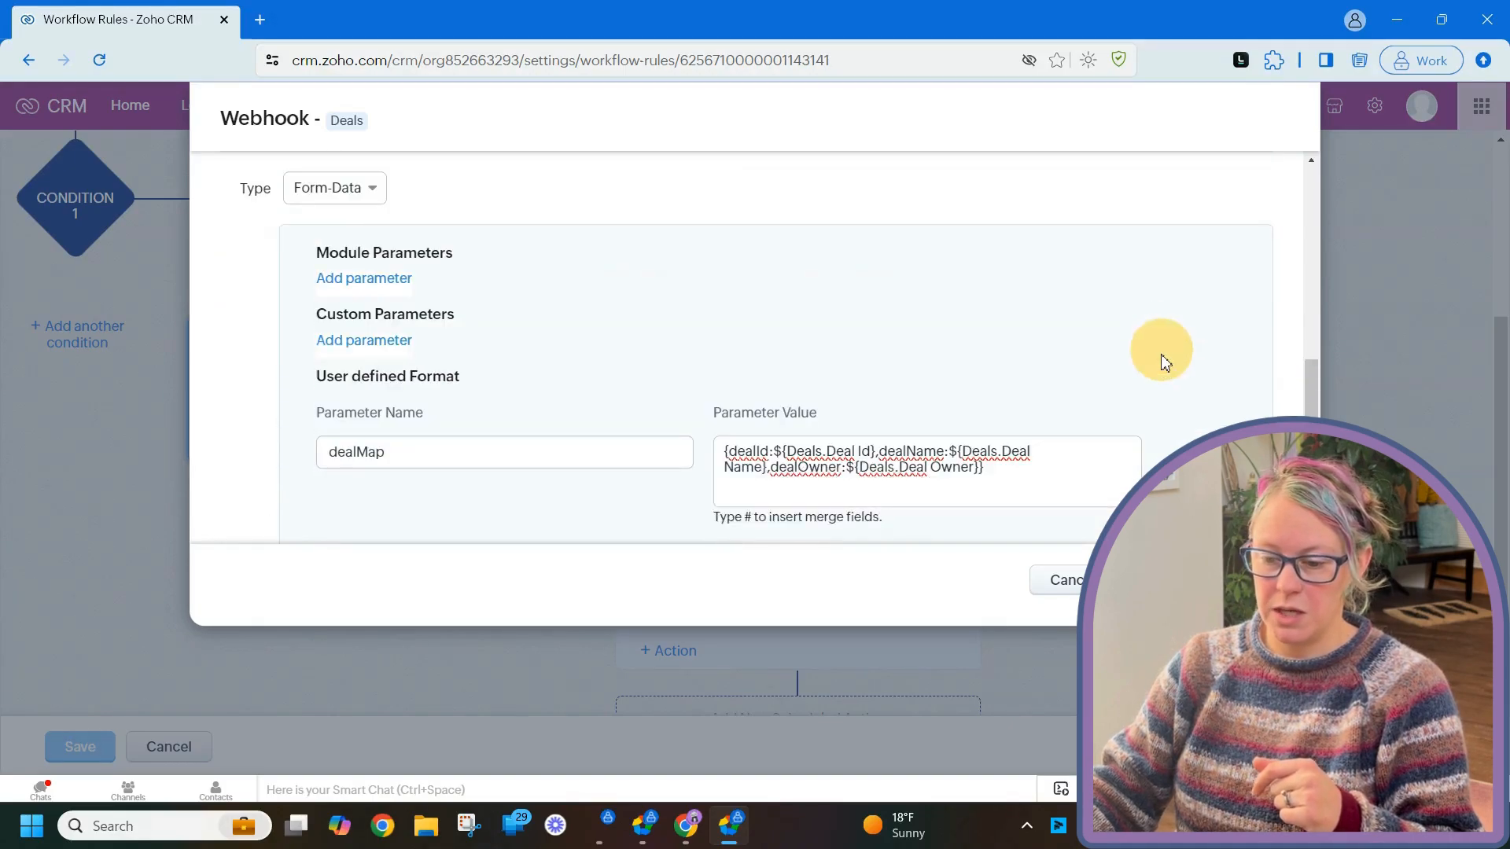
pyautogui.scroll(2, 1163, 361)
pyautogui.scroll(2, 1152, 361)
pyautogui.scroll(-4, 1072, 361)
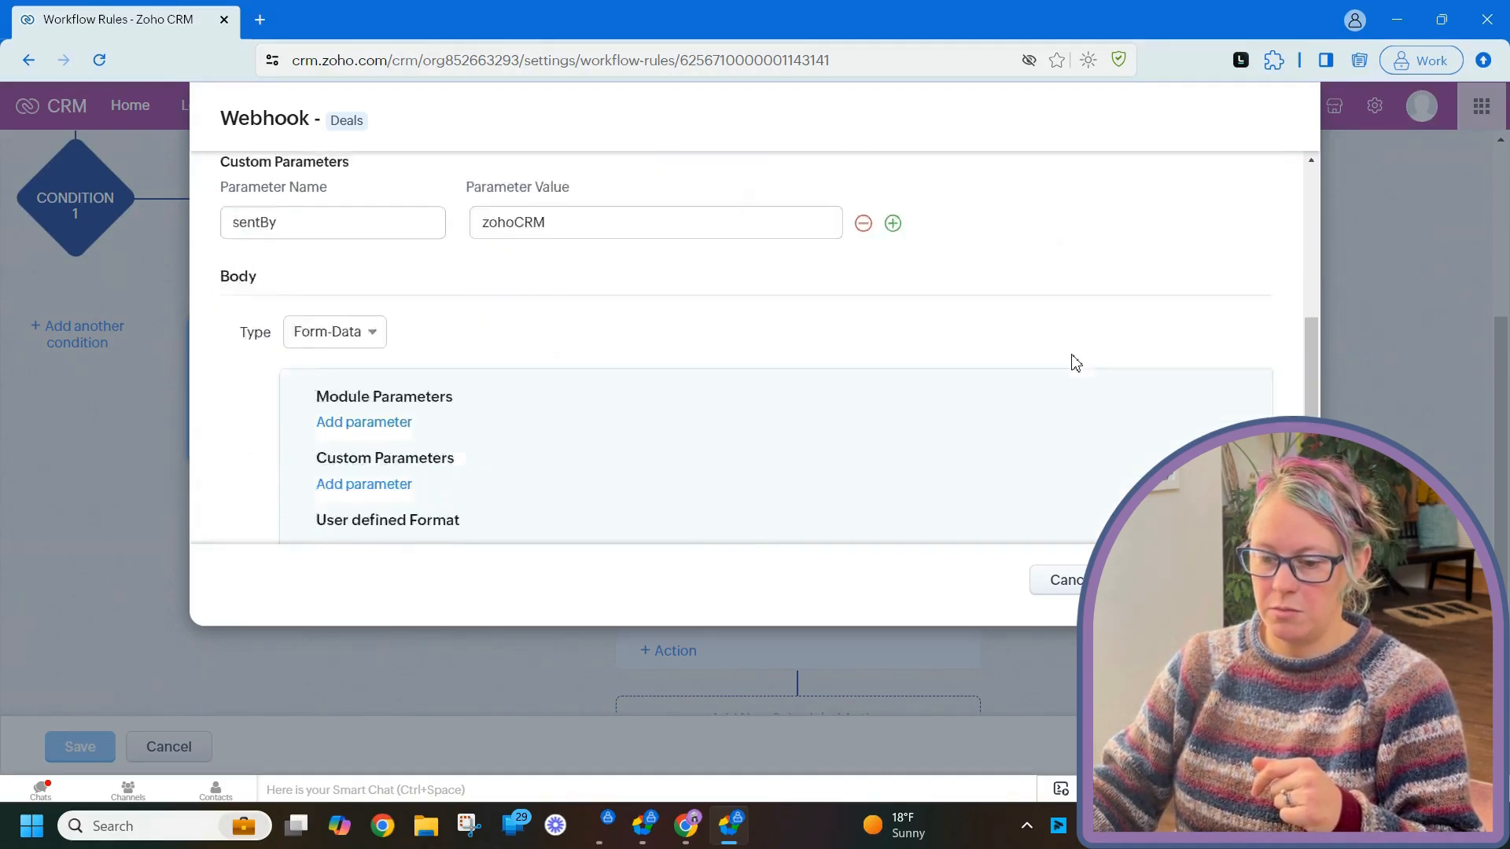
pyautogui.click(1206, 581)
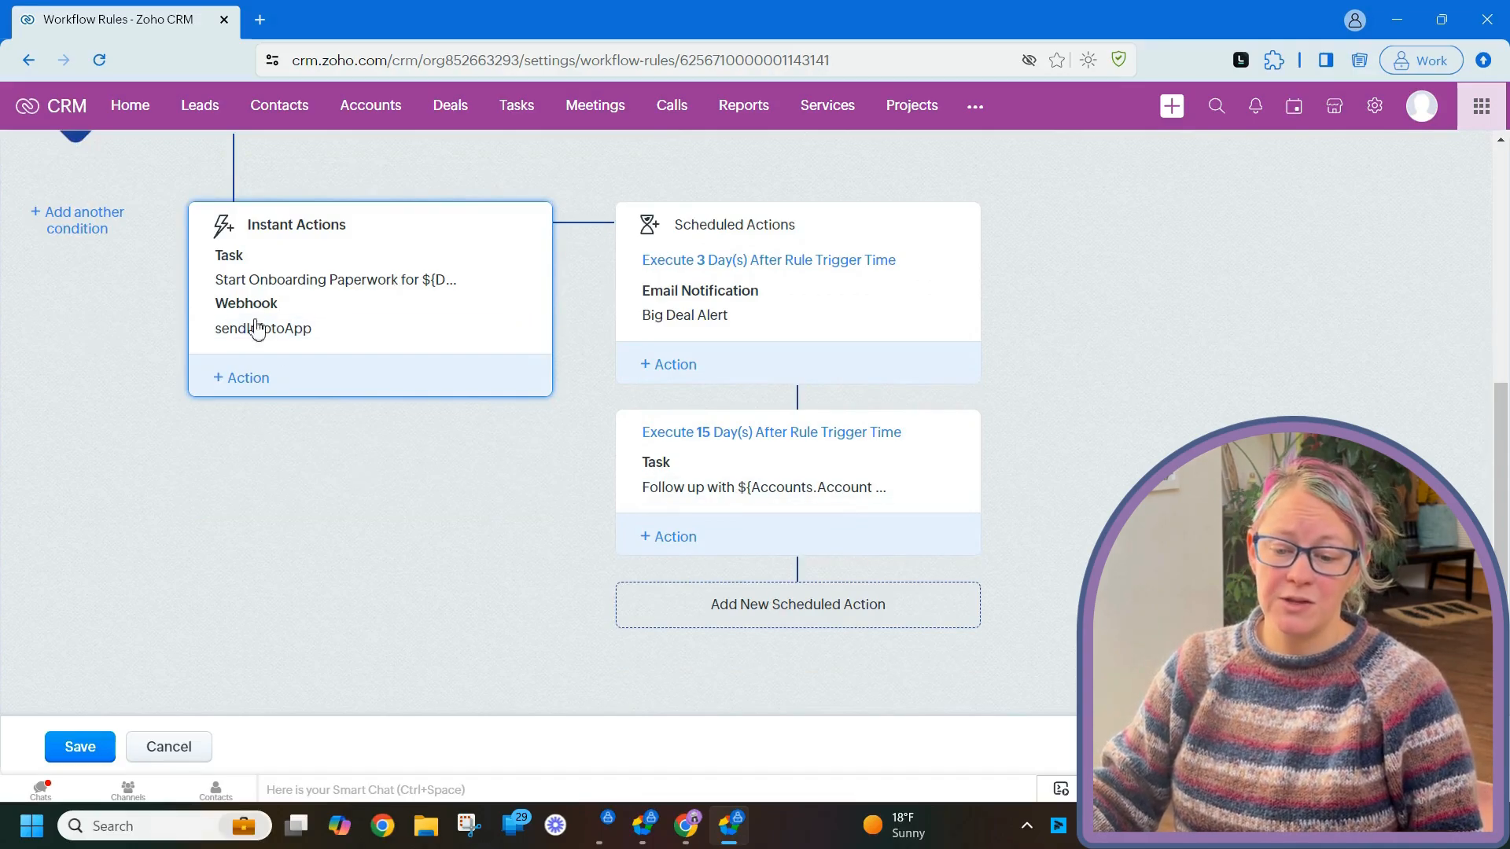
# - Scroll the workflow to confirm sendInfotoApp is listed under Instant Actions
pyautogui.scroll(5, 313, 527)
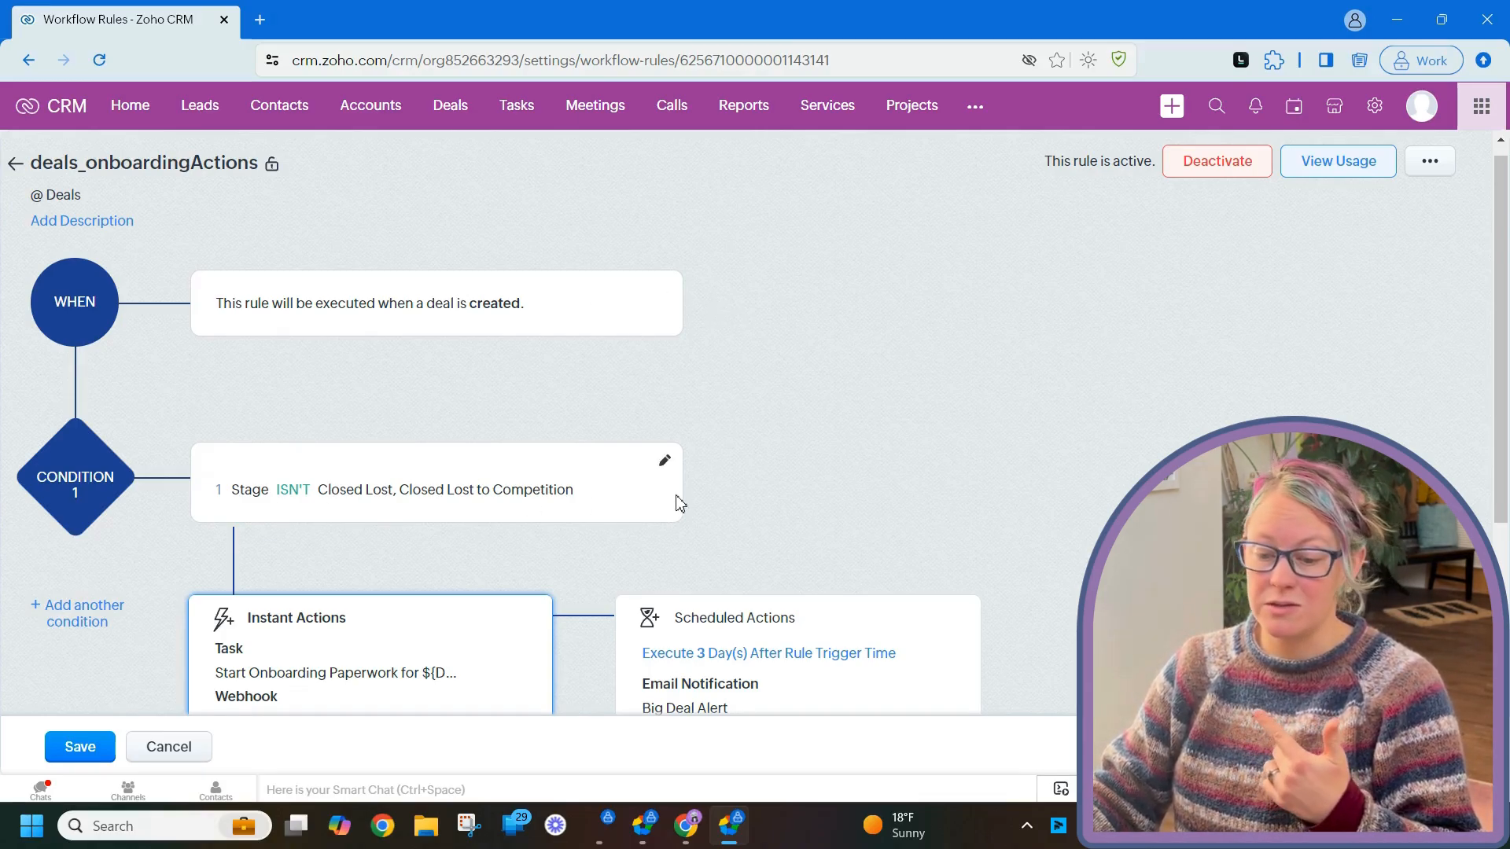
pyautogui.scroll(-1, 675, 500)
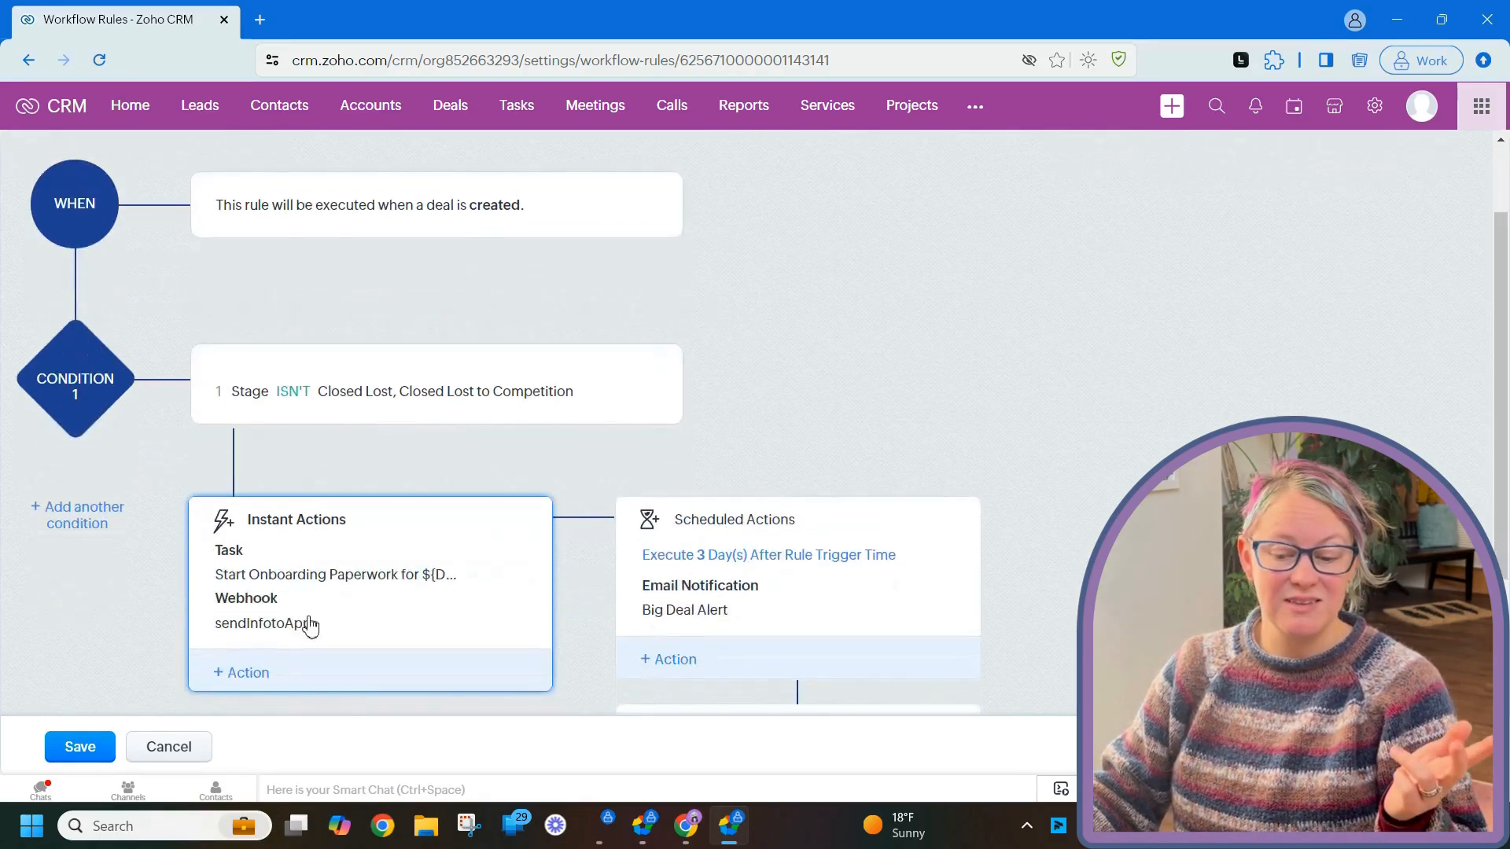